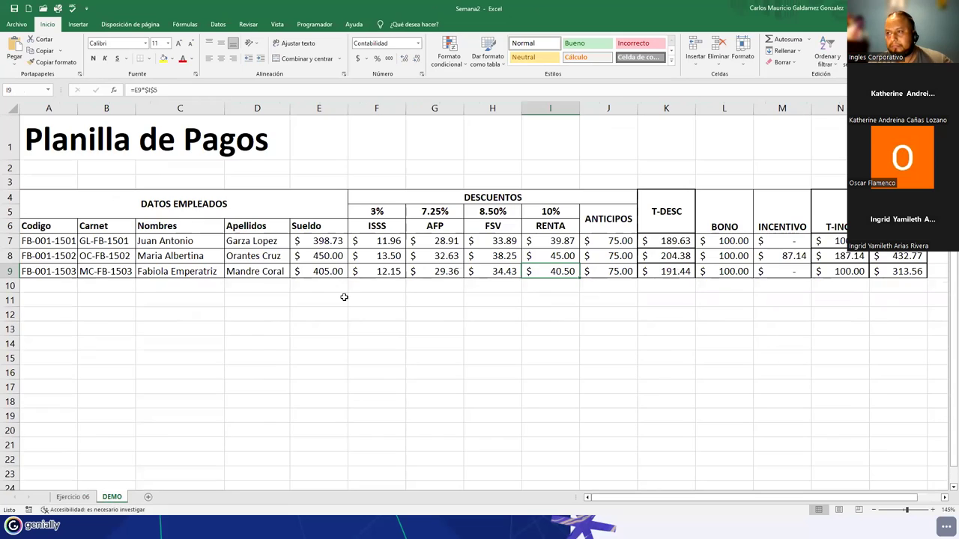
Clear the contents of F7:O9 on the DEMO sheet and capture a screen snip of the emptied payroll table.
{"action": "left_click_drag", "start_coordinate": [403, 244], "coordinate": [877, 272]}
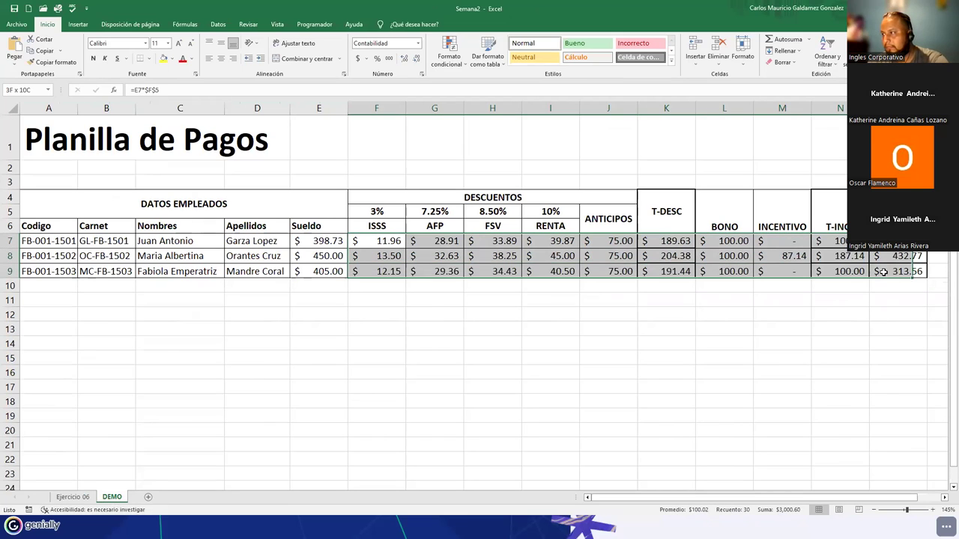
{"action": "key", "text": "Delete"}
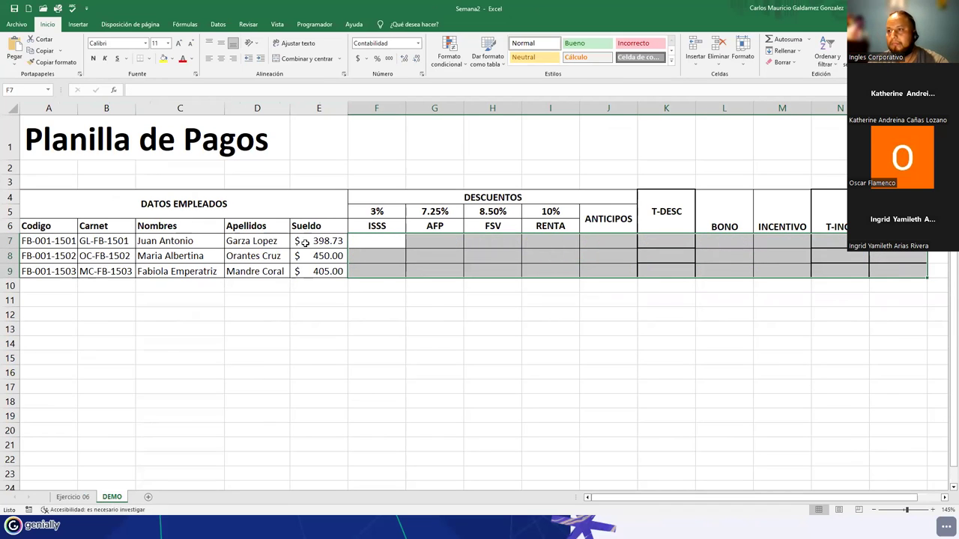
{"action": "left_click", "coordinate": [145, 294]}
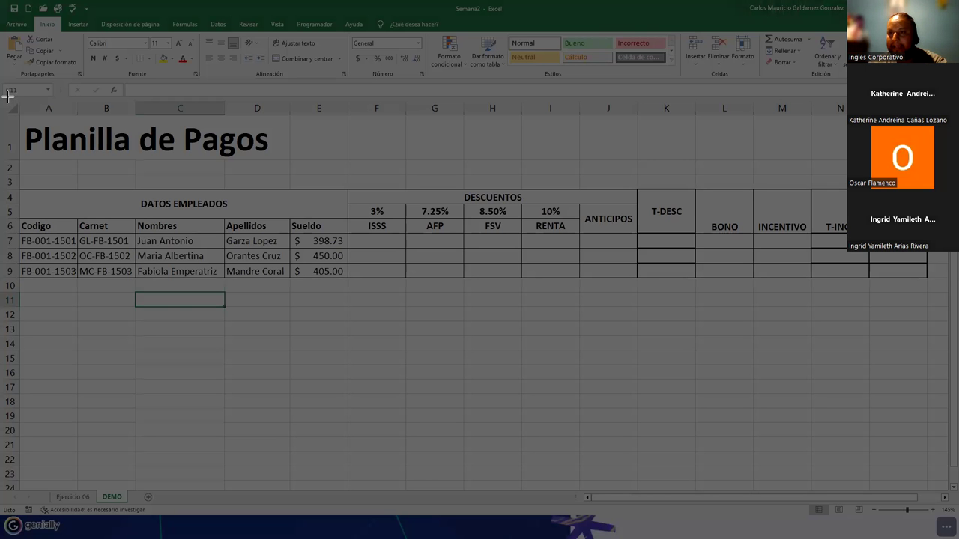
{"action": "left_click_drag", "start_coordinate": [8, 96], "coordinate": [941, 330]}
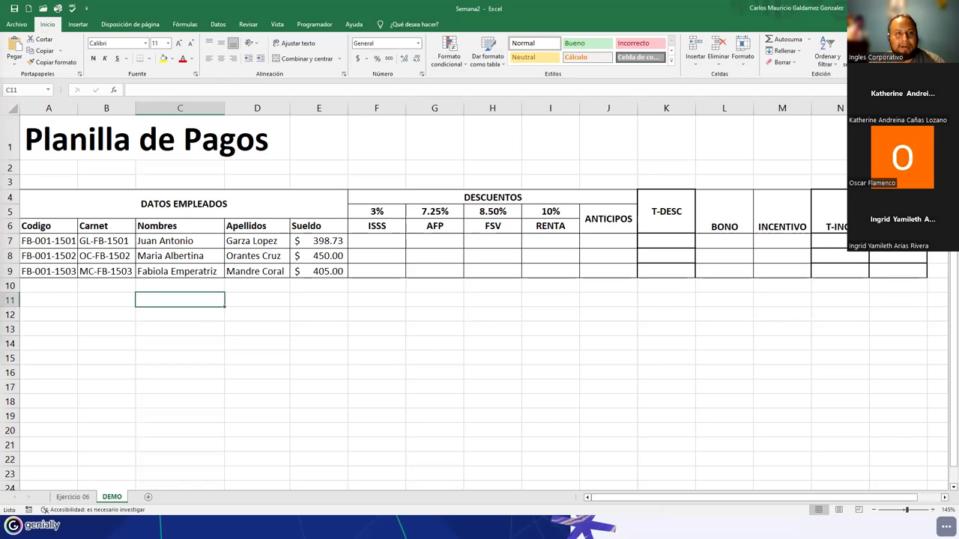
Examine the payroll table's sections for employee data, deductions, income and net salary, including the Codigo, Carnet and Nombres columns.
{"action": "left_click", "coordinate": [75, 225]}
{"action": "left_click_drag", "start_coordinate": [120, 207], "coordinate": [140, 266]}
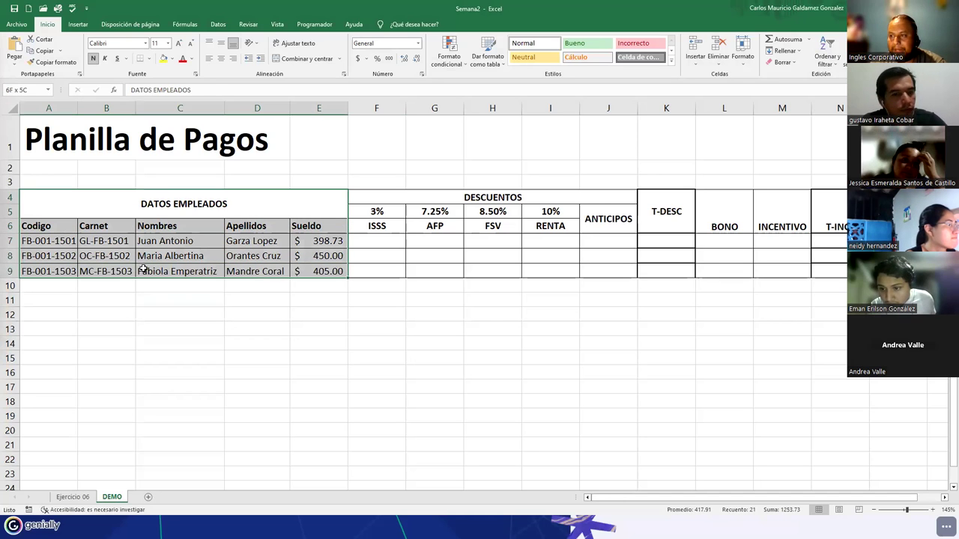
{"action": "left_click_drag", "start_coordinate": [424, 196], "coordinate": [457, 267]}
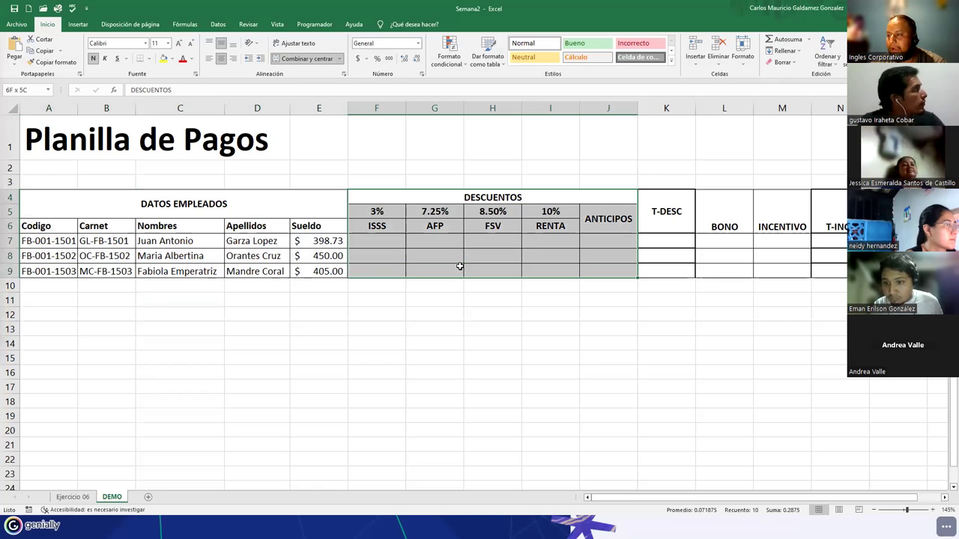
{"action": "left_click_drag", "start_coordinate": [724, 214], "coordinate": [827, 272]}
{"action": "left_click_drag", "start_coordinate": [862, 209], "coordinate": [861, 271]}
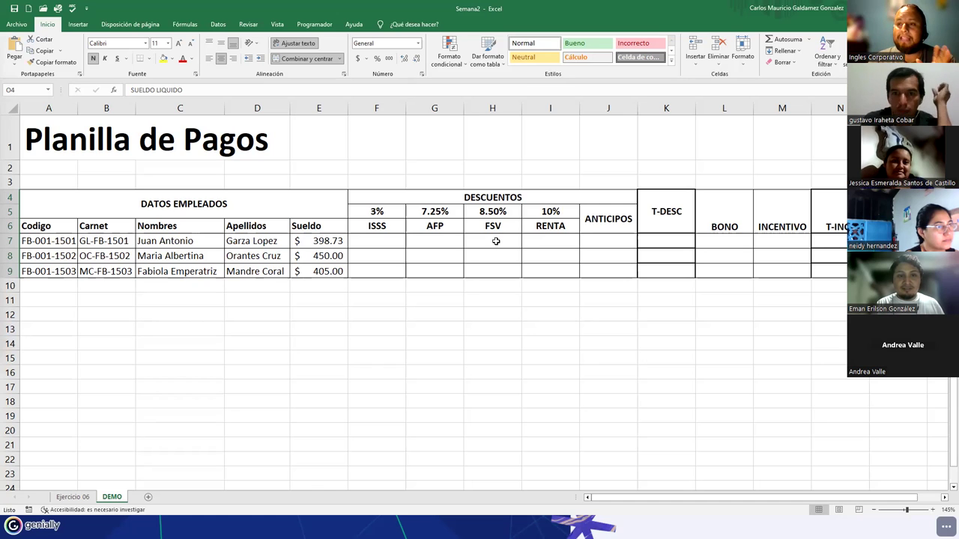
{"action": "left_click", "coordinate": [45, 243]}
{"action": "left_click_drag", "start_coordinate": [45, 265], "coordinate": [43, 267]}
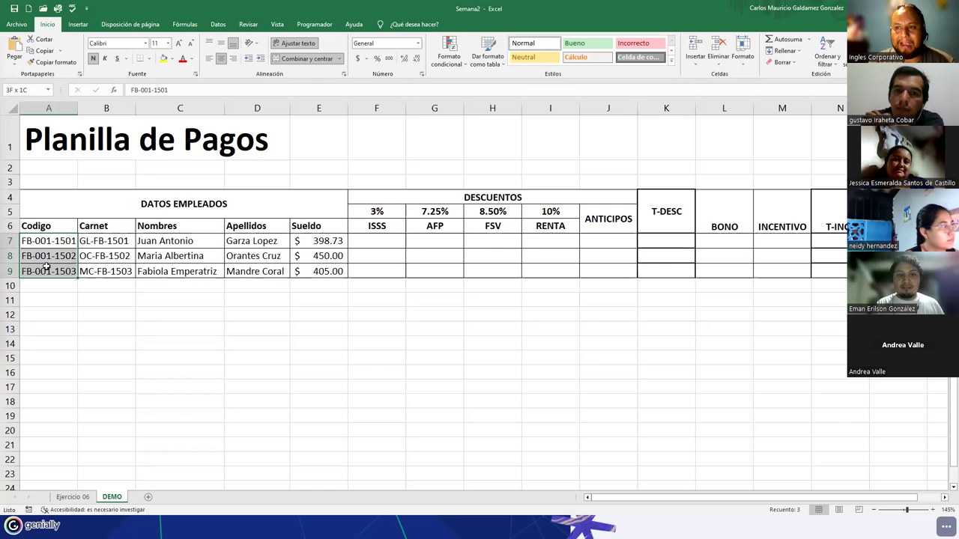
{"action": "left_click_drag", "start_coordinate": [103, 247], "coordinate": [114, 272]}
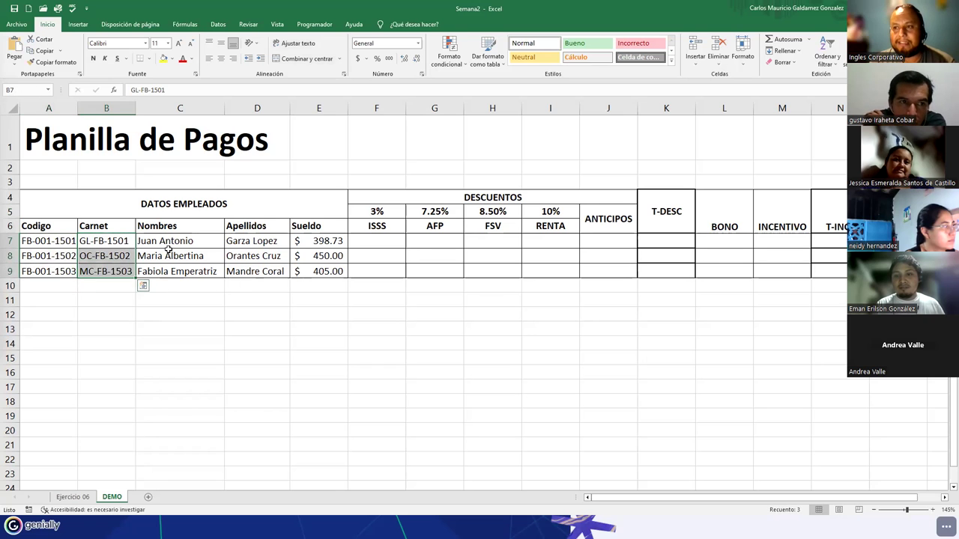
{"action": "left_click_drag", "start_coordinate": [167, 240], "coordinate": [172, 269]}
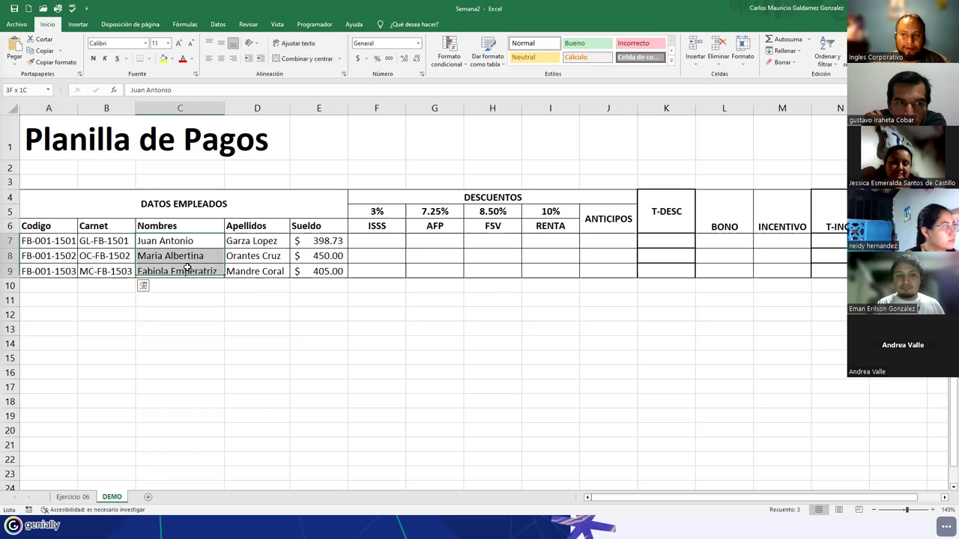
{"action": "left_click_drag", "start_coordinate": [105, 241], "coordinate": [106, 268]}
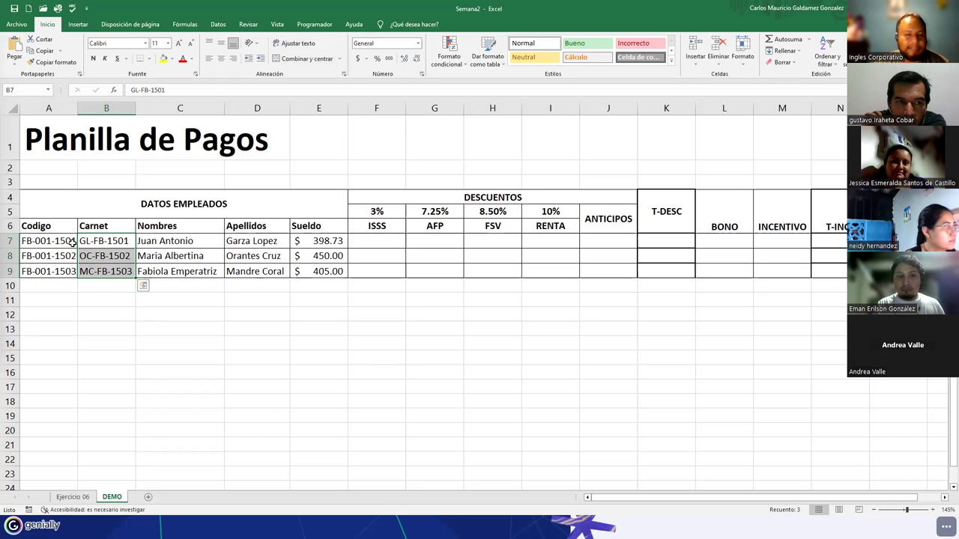
{"action": "left_click", "coordinate": [110, 281]}
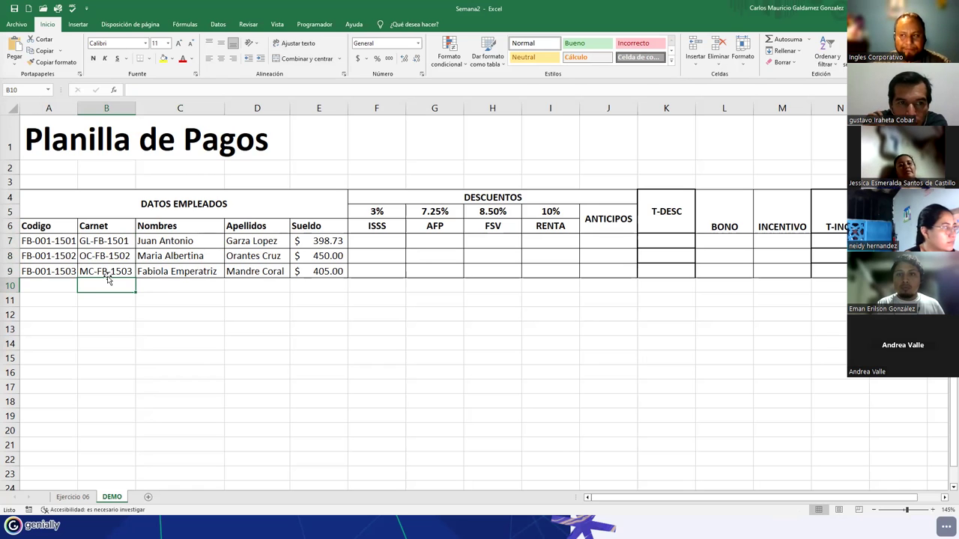
Examine the first employee's salary, the ISSS, AFP, FSV and RENTA rates, and the deduction cells in row 7.
{"action": "left_click", "coordinate": [355, 245]}
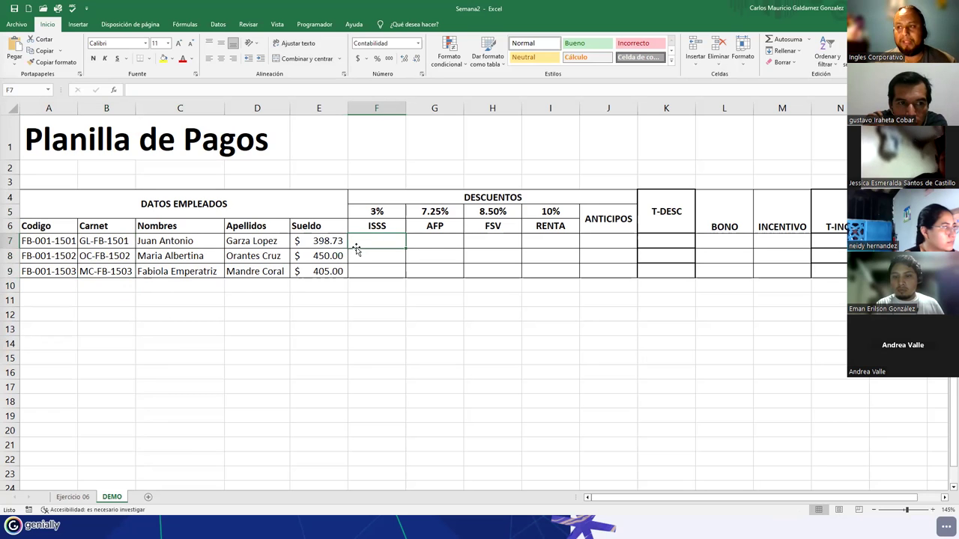
{"action": "left_click", "coordinate": [316, 243]}
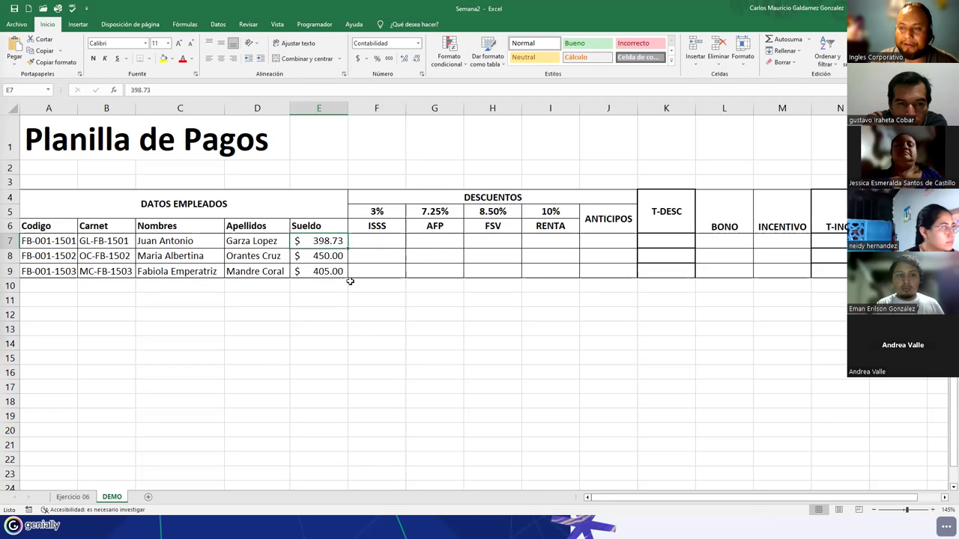
{"action": "left_click", "coordinate": [378, 212]}
{"action": "left_click_drag", "start_coordinate": [380, 224], "coordinate": [432, 215]}
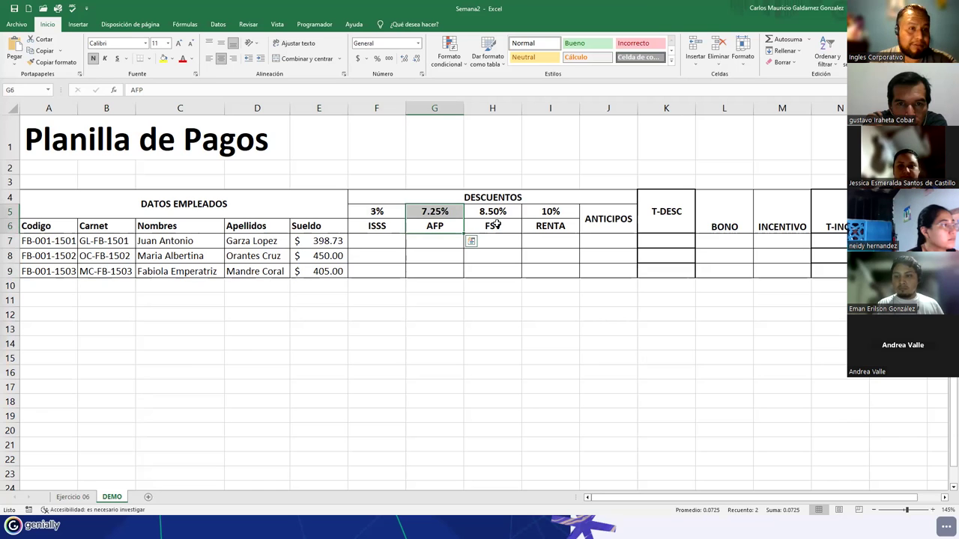
{"action": "left_click_drag", "start_coordinate": [495, 226], "coordinate": [537, 215]}
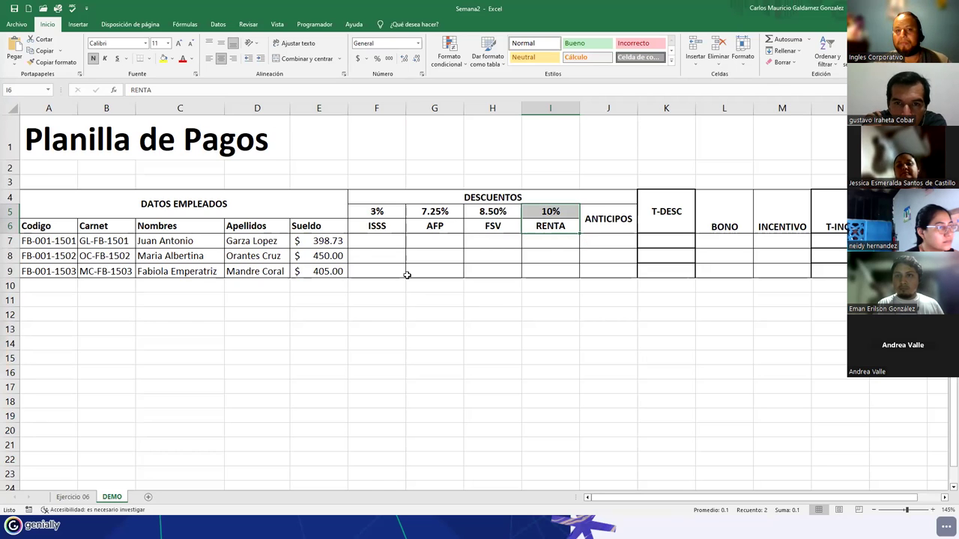
{"action": "left_click", "coordinate": [355, 245]}
{"action": "left_click_drag", "start_coordinate": [492, 246], "coordinate": [383, 240]}
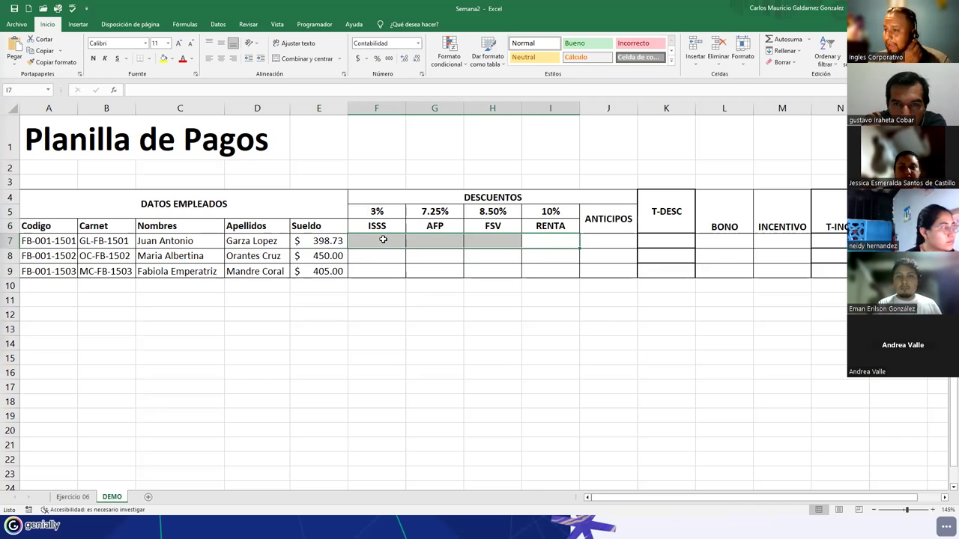
Calculate the first employee's ISSS deduction in F7 with the formula =E7*F5.
{"action": "left_click", "coordinate": [383, 240]}
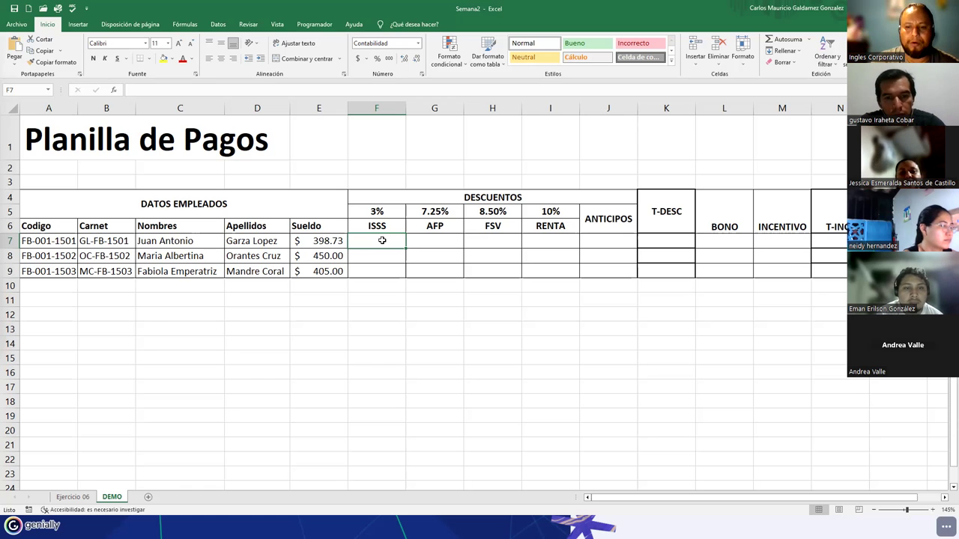
{"action": "type", "text": "="}
{"action": "left_click", "coordinate": [319, 241]}
{"action": "type", "text": "*"}
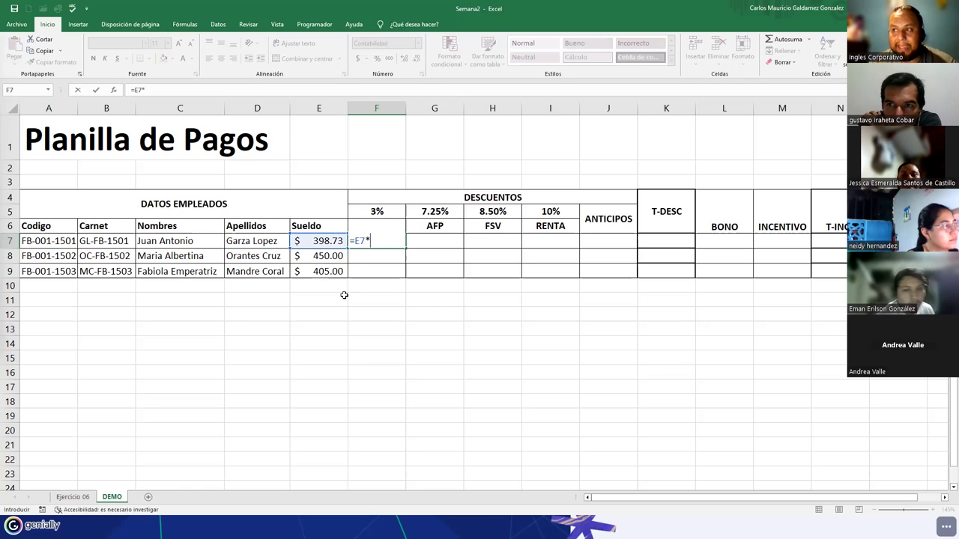
{"action": "left_click", "coordinate": [381, 213]}
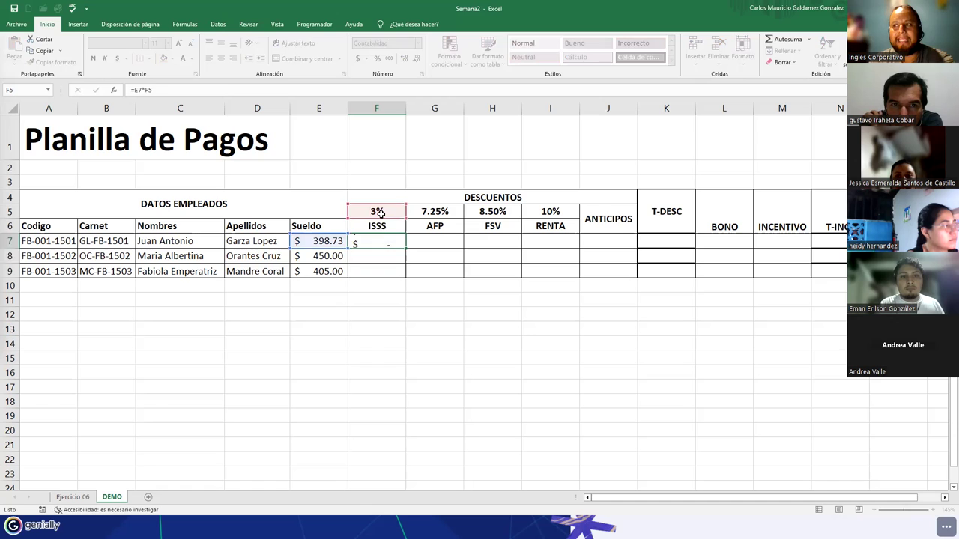
{"action": "key", "text": "Return"}
Check the ISSS formula in F7 and fill it down through F9 for the other employees.
{"action": "left_click", "coordinate": [373, 245]}
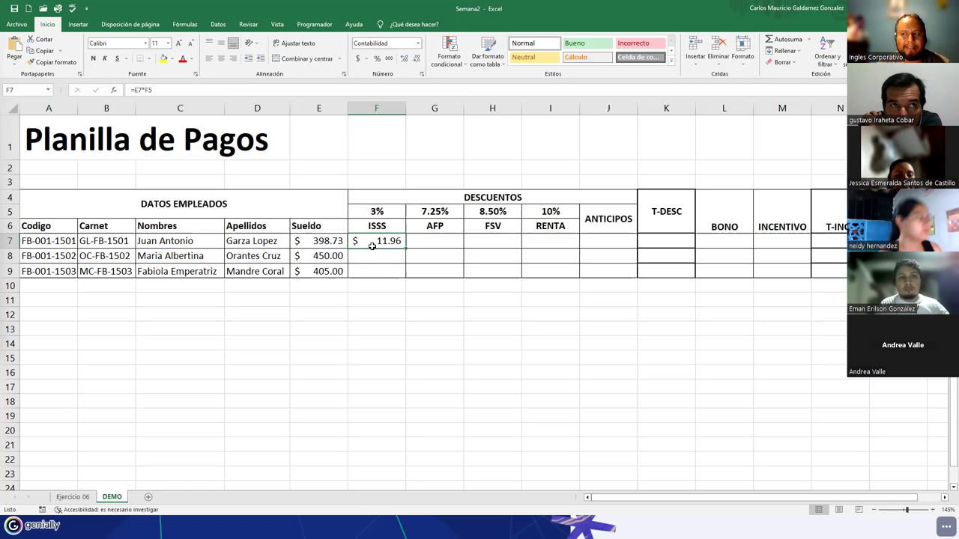
{"action": "double_click", "coordinate": [372, 246]}
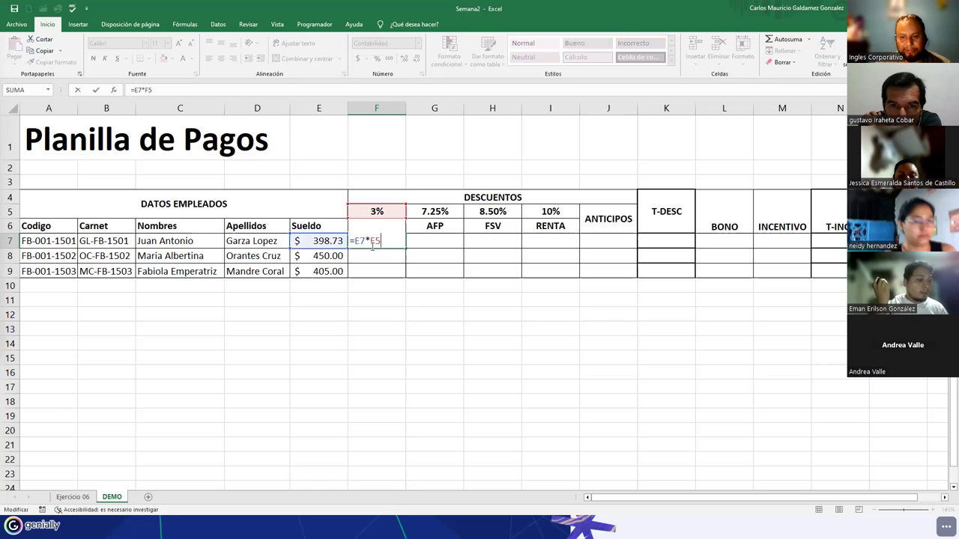
{"action": "key", "text": "ctrl+Return"}
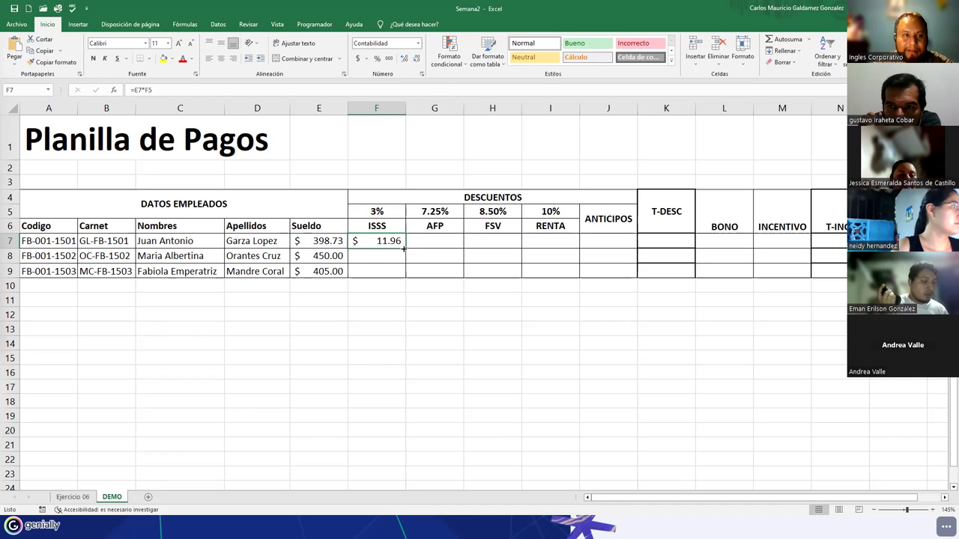
{"action": "left_click_drag", "start_coordinate": [404, 249], "coordinate": [403, 277]}
{"action": "left_click_drag", "start_coordinate": [361, 244], "coordinate": [365, 269]}
{"action": "key", "text": "Escape"}
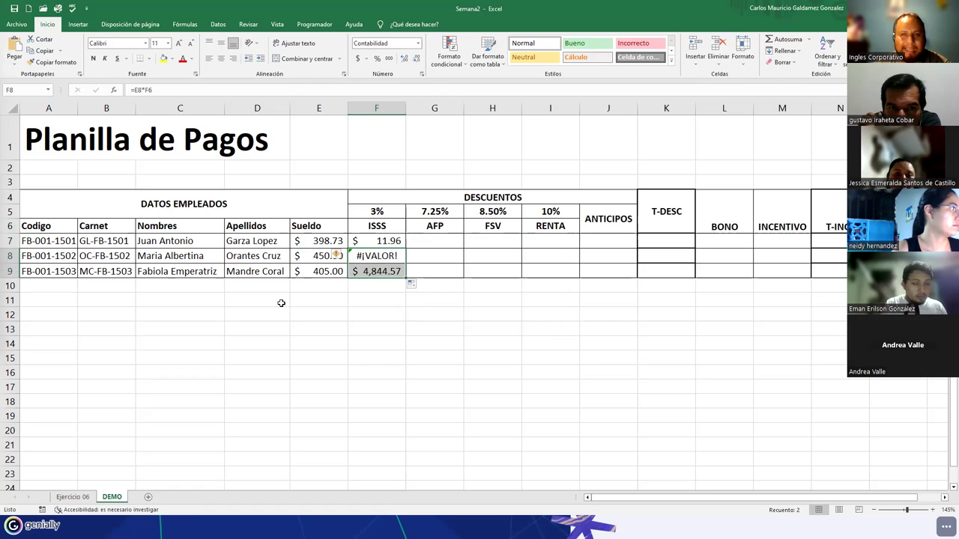
Inspect the cell references used by the ISSS formulas in F7, F8 and F9, and check the salary in E9.
{"action": "left_click", "coordinate": [360, 242]}
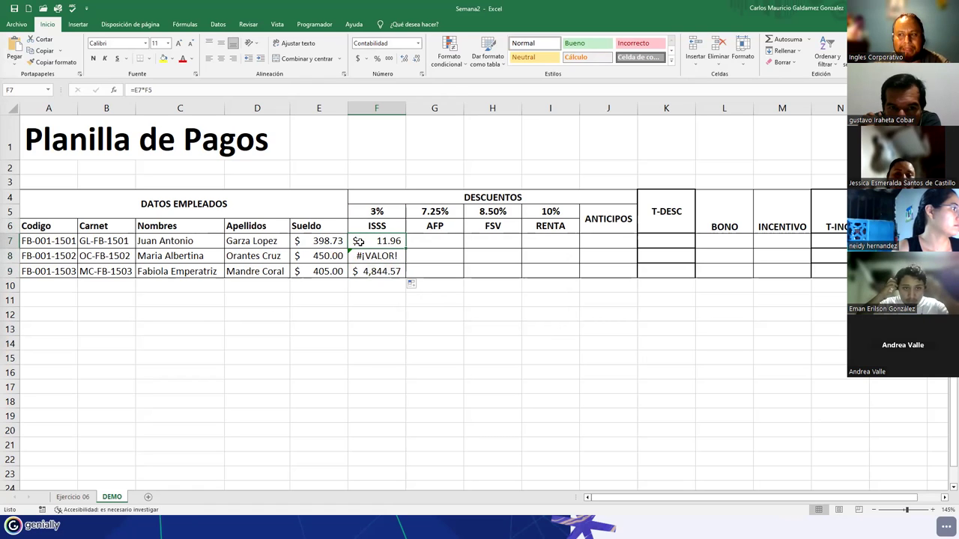
{"action": "double_click", "coordinate": [359, 242]}
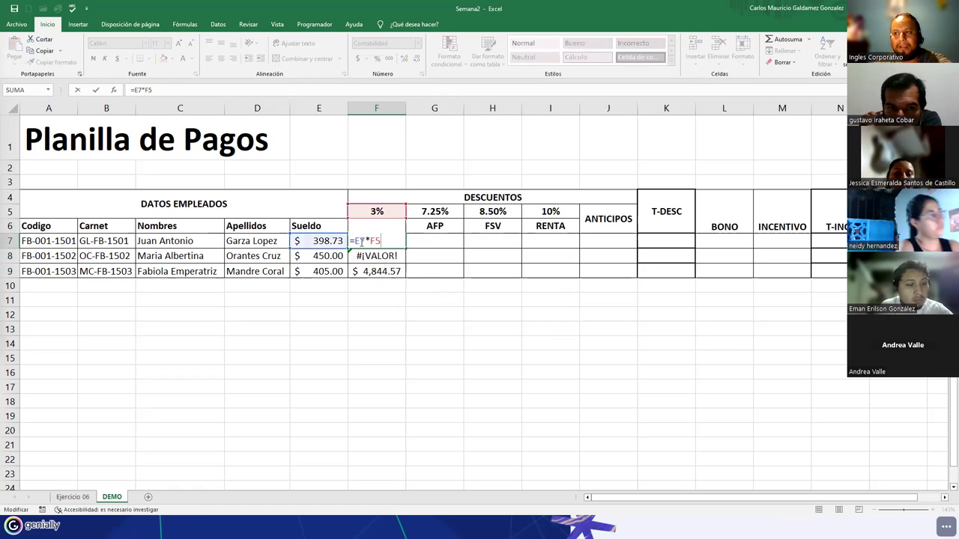
{"action": "key", "text": "Return"}
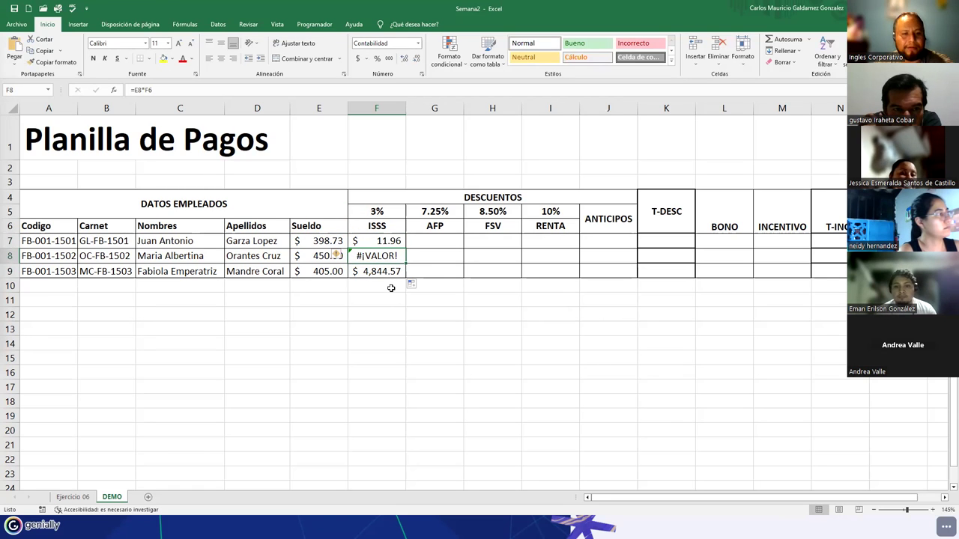
{"action": "key", "text": "F2"}
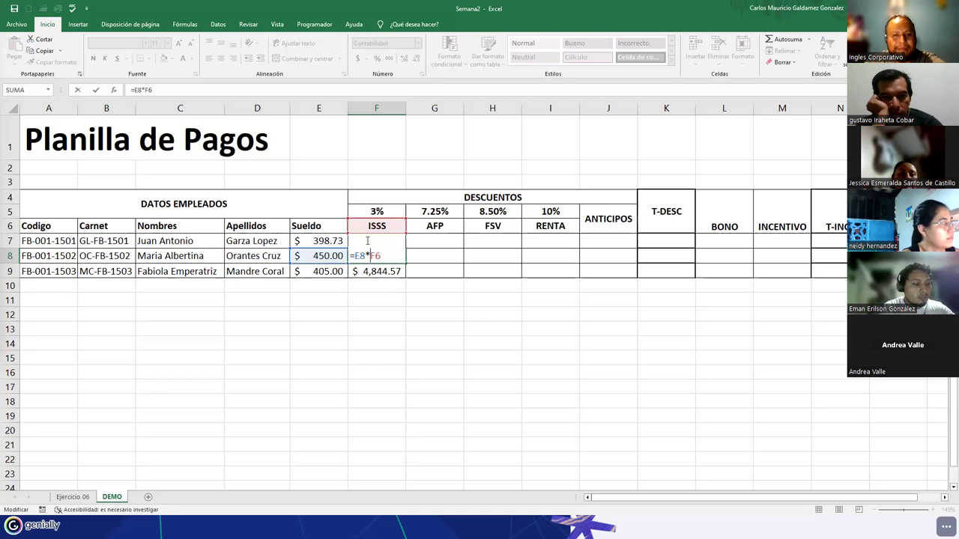
{"action": "key", "text": "Return"}
{"action": "left_click", "coordinate": [373, 273]}
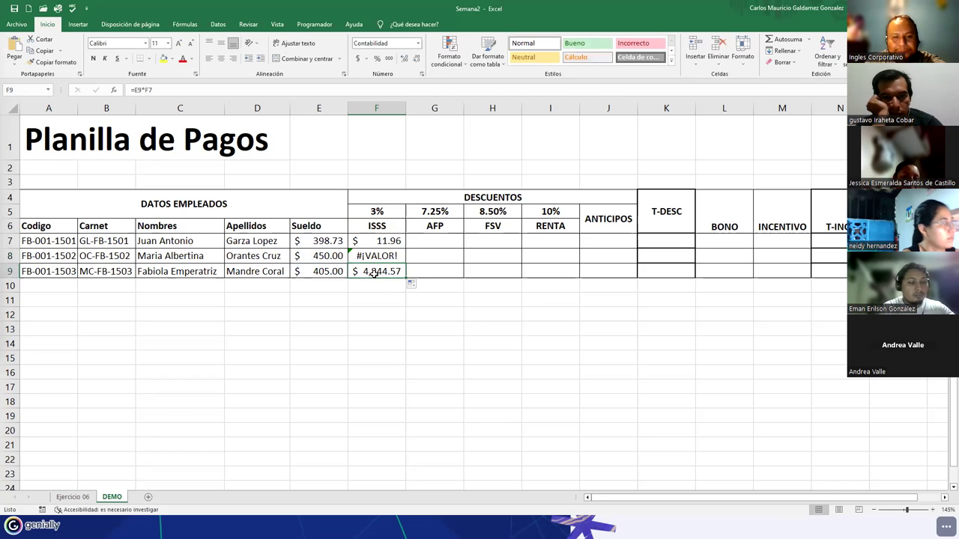
{"action": "double_click", "coordinate": [373, 273]}
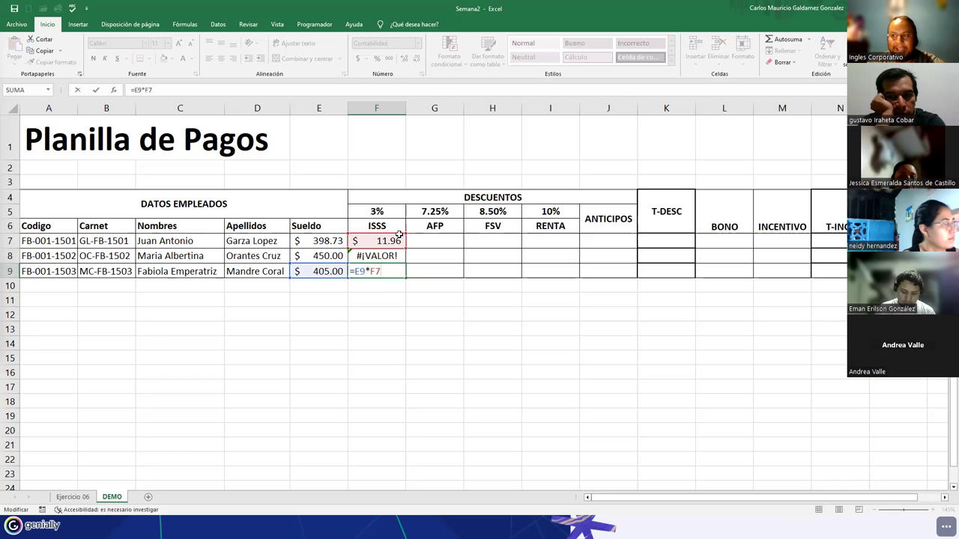
{"action": "key", "text": "Return"}
{"action": "key", "text": "Up"}
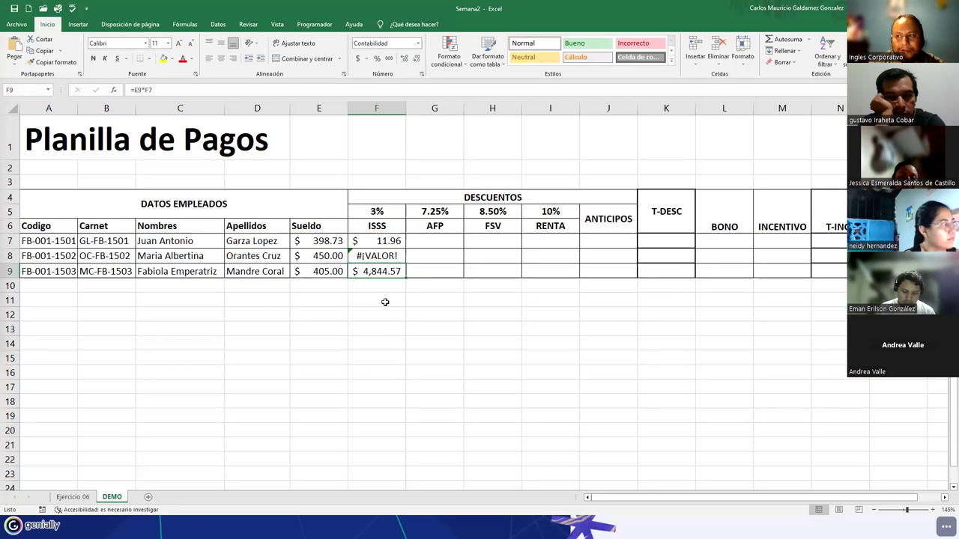
{"action": "left_click", "coordinate": [313, 273]}
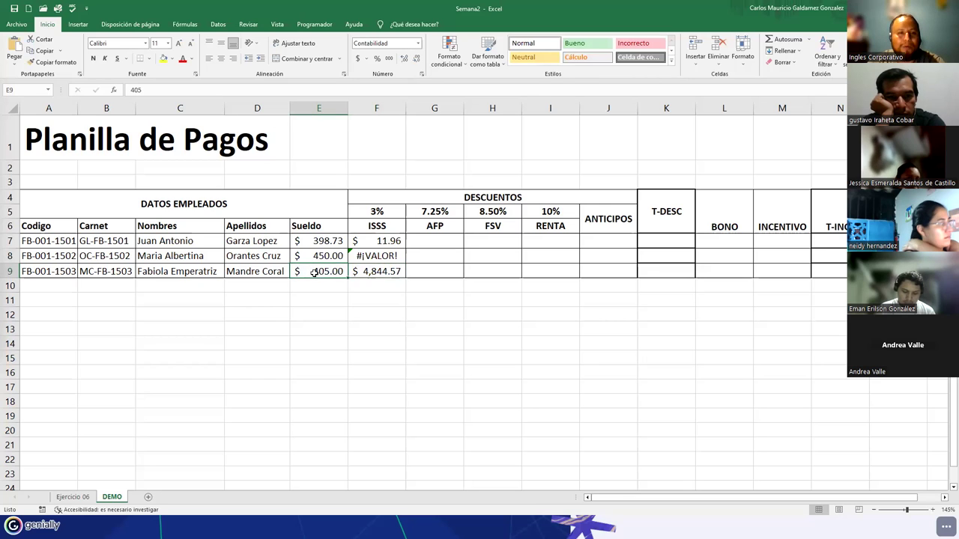
{"action": "left_click", "coordinate": [369, 273]}
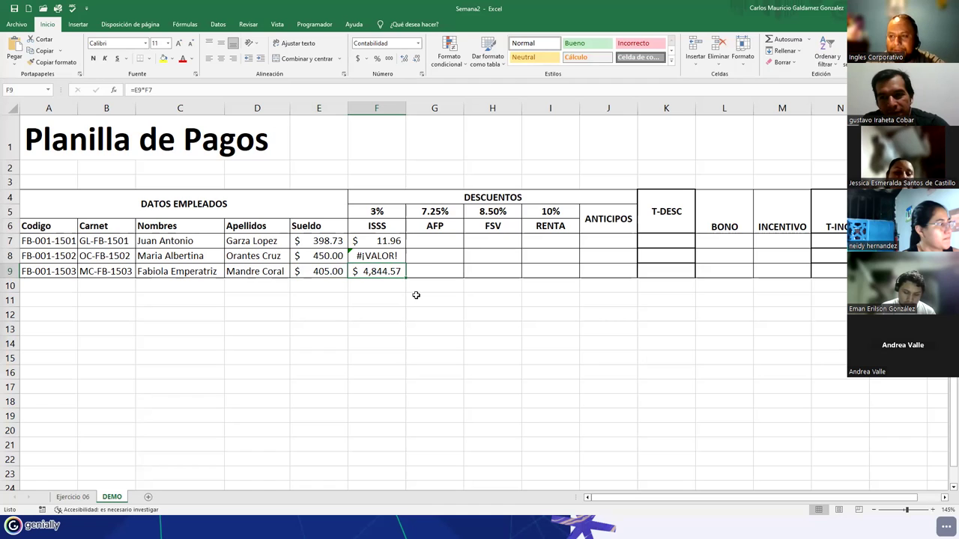
Make the ISSS rate reference absolute in F7 so the formula reads =E7*$F$5.
{"action": "left_click", "coordinate": [371, 241]}
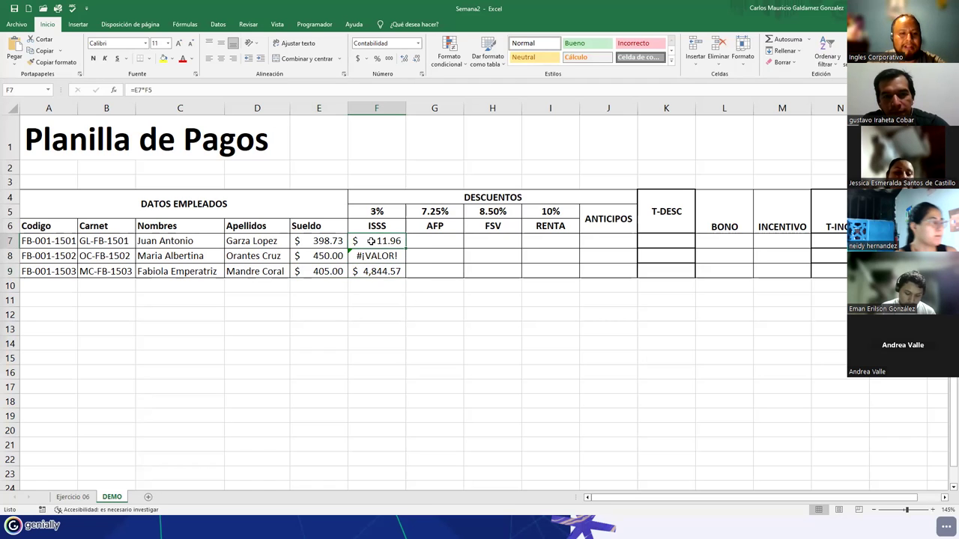
{"action": "double_click", "coordinate": [371, 240]}
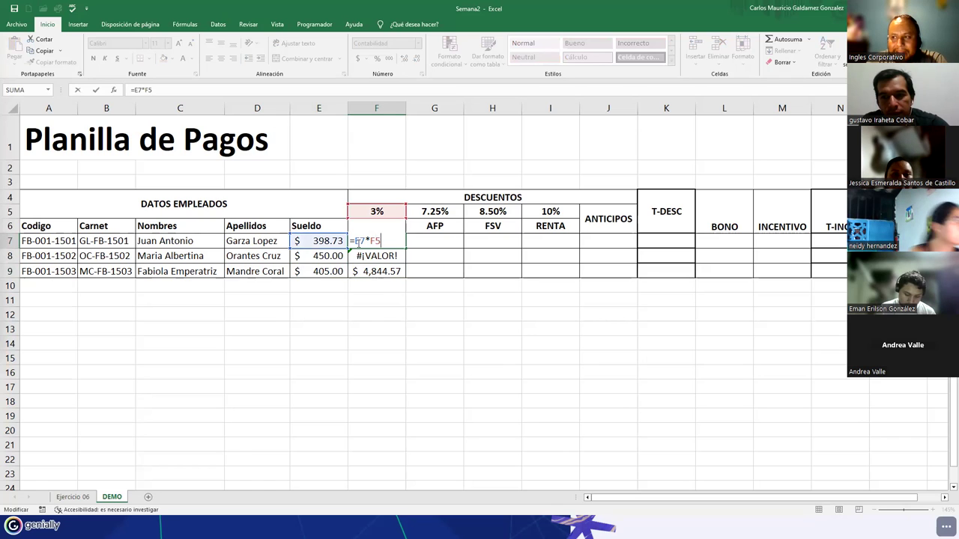
{"action": "left_click_drag", "start_coordinate": [354, 240], "coordinate": [365, 241]}
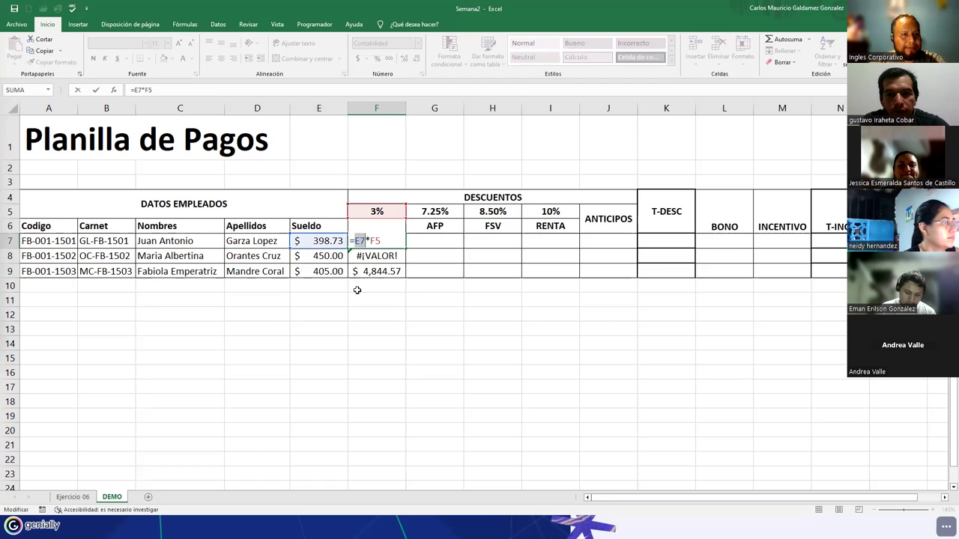
{"action": "key", "text": "End"}
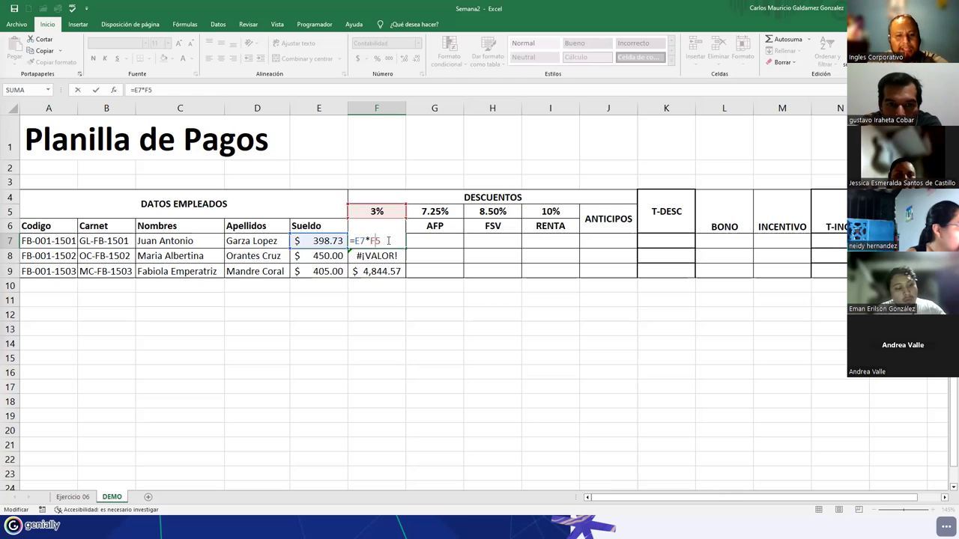
{"action": "key", "text": "F4"}
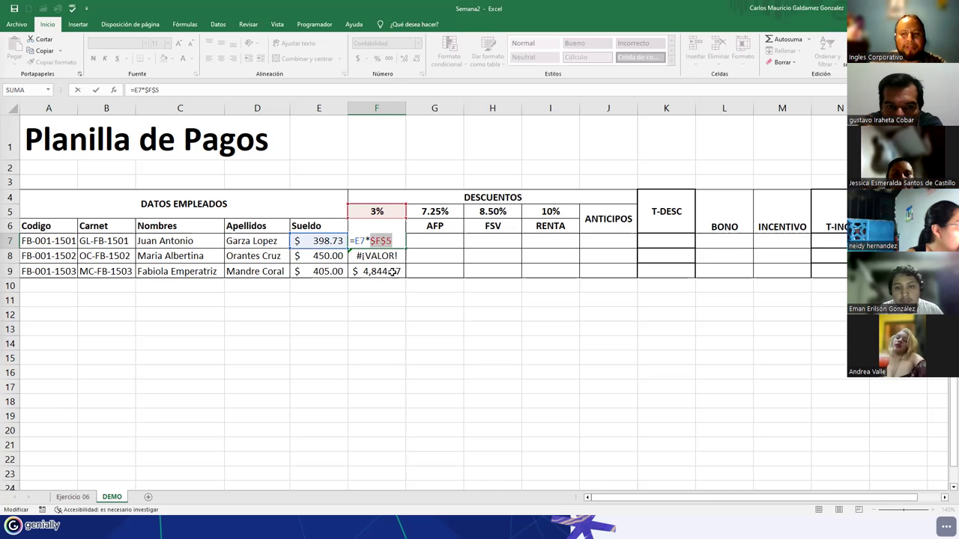
{"action": "key", "text": "ctrl+Return"}
Fill the corrected ISSS formula from F7 down through F9, replacing the formulas for the other two employees.
{"action": "left_click_drag", "start_coordinate": [383, 255], "coordinate": [377, 271]}
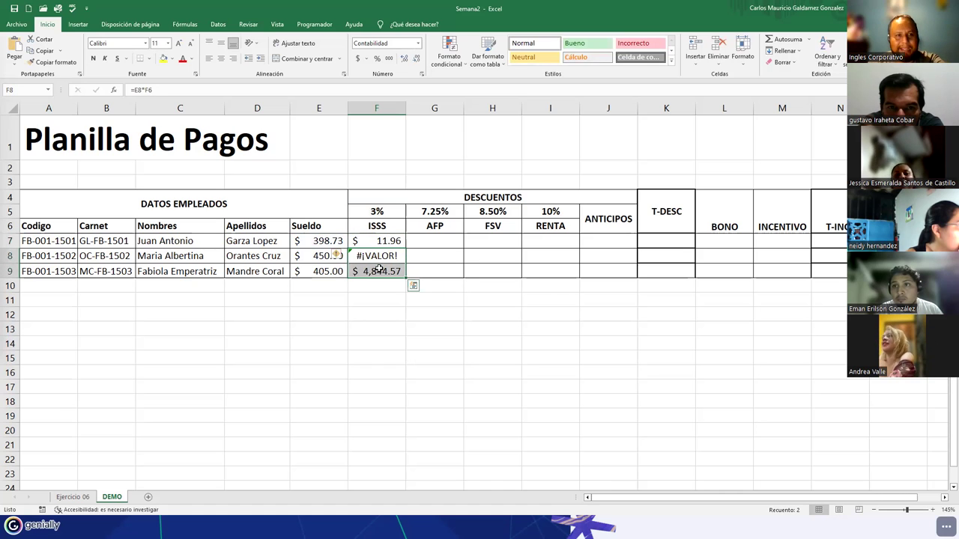
{"action": "left_click", "coordinate": [390, 238]}
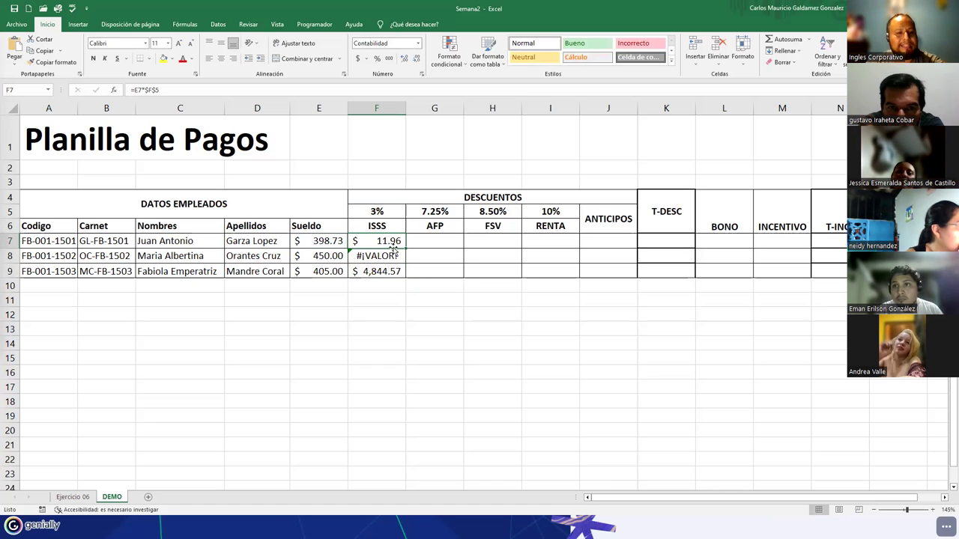
{"action": "left_click_drag", "start_coordinate": [406, 249], "coordinate": [402, 271]}
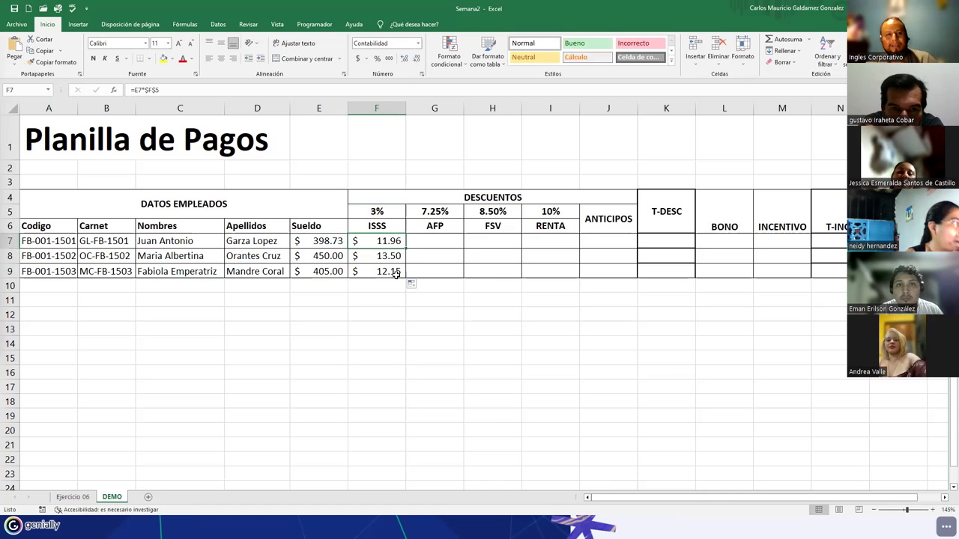
Inspect the salary and rate references used by the ISSS formulas in F7, F8 and F9.
{"action": "key", "text": "F2"}
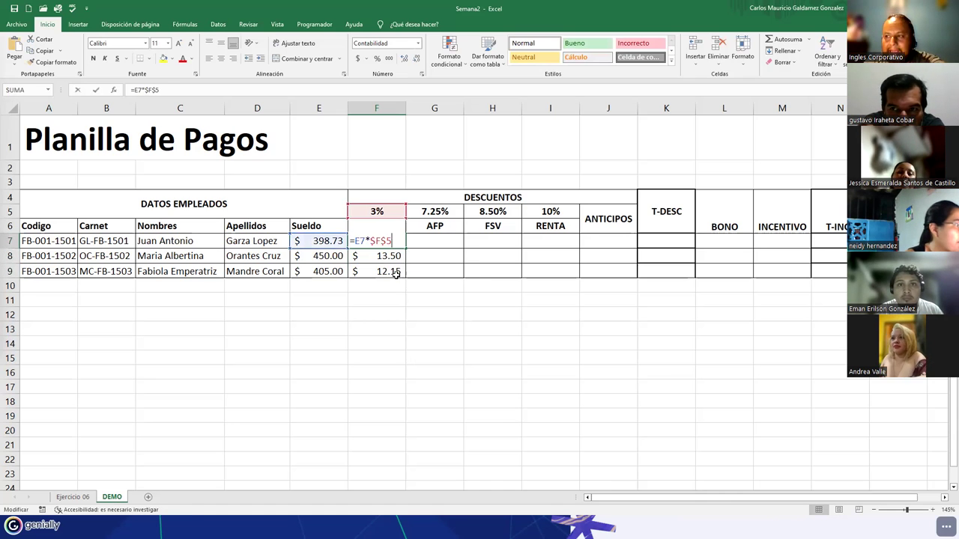
{"action": "key", "text": "Return"}
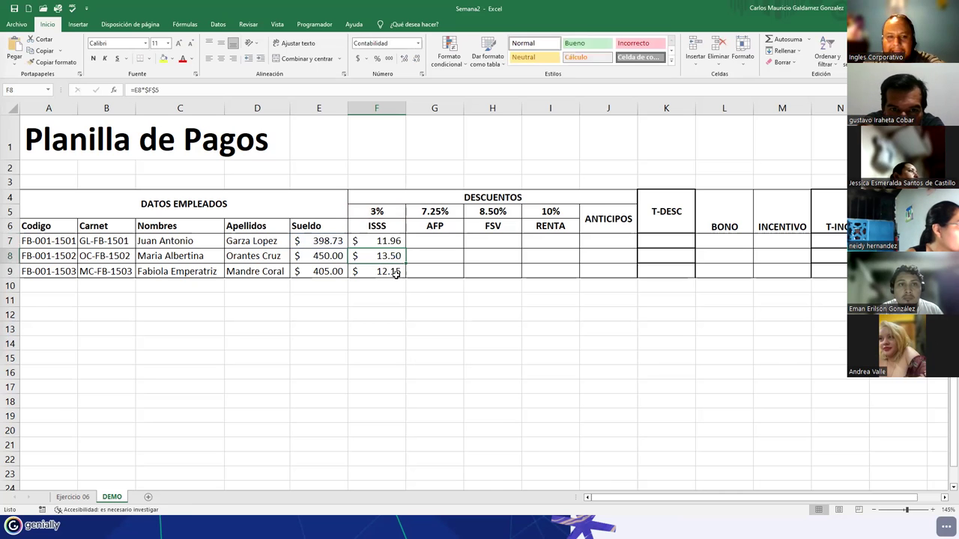
{"action": "key", "text": "F2"}
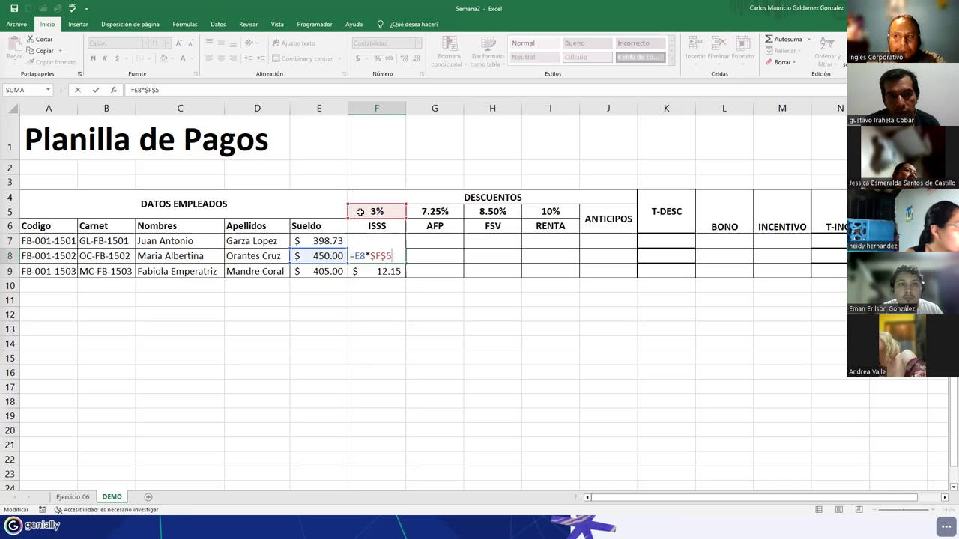
{"action": "key", "text": "Return"}
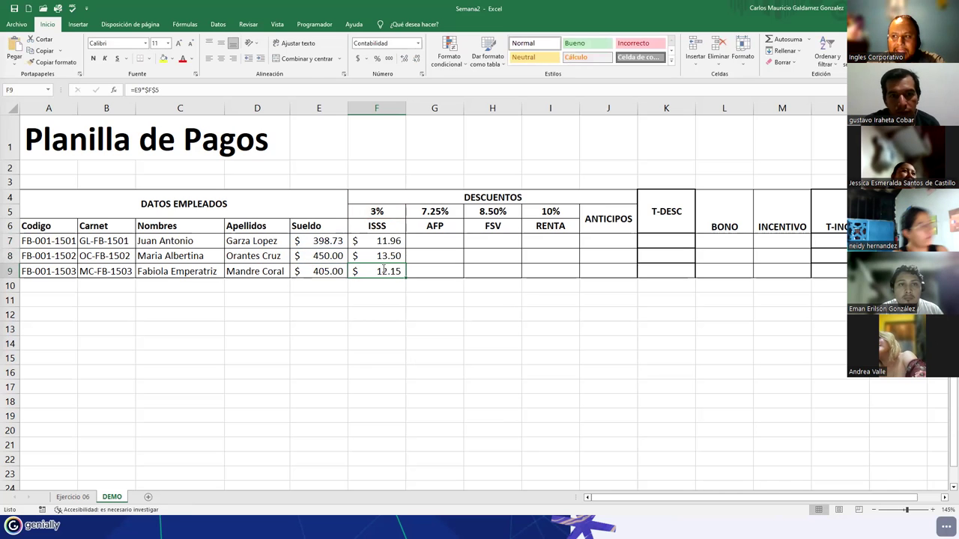
{"action": "key", "text": "F2"}
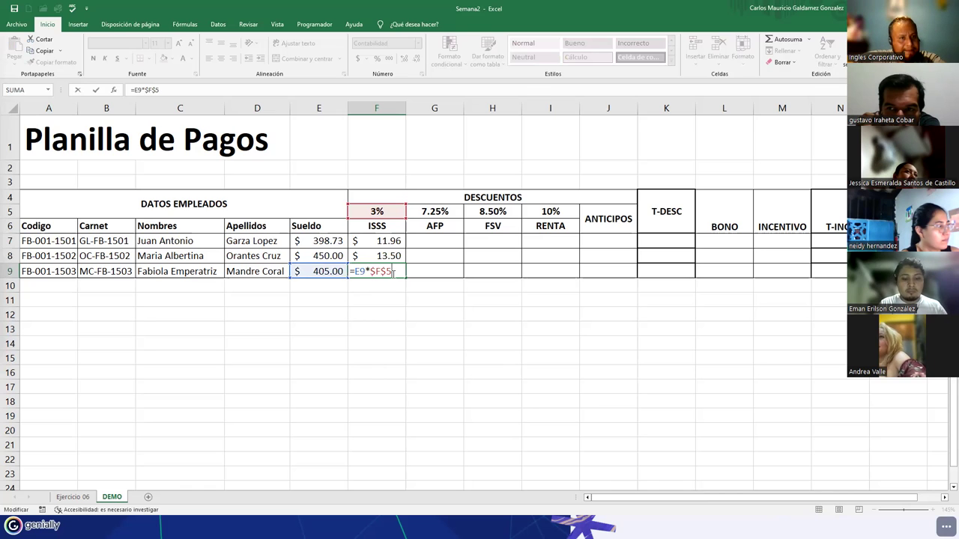
Calculate the first employee's AFP deduction in G7 with the formula =E7*$G$5, keeping the rate reference absolute.
{"action": "left_click", "coordinate": [438, 242]}
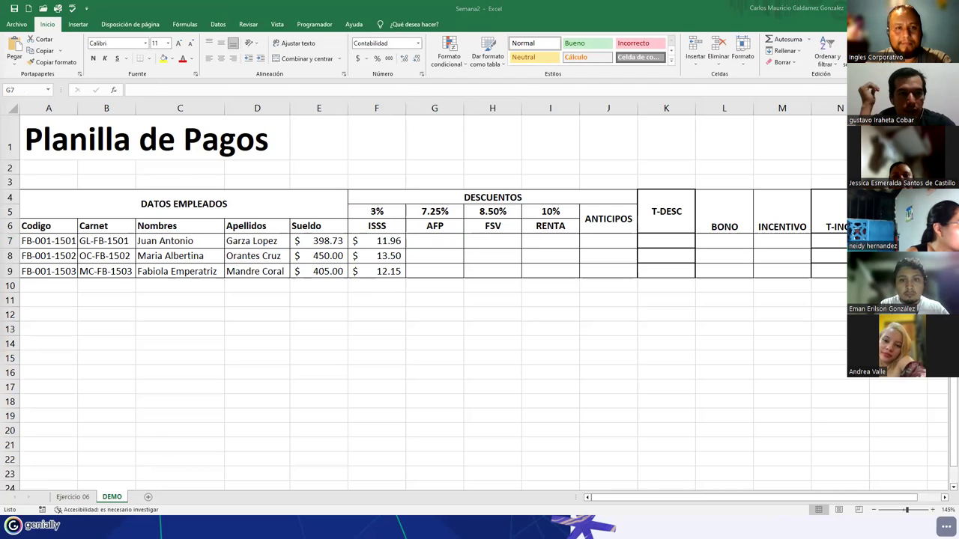
{"action": "left_click", "coordinate": [411, 244]}
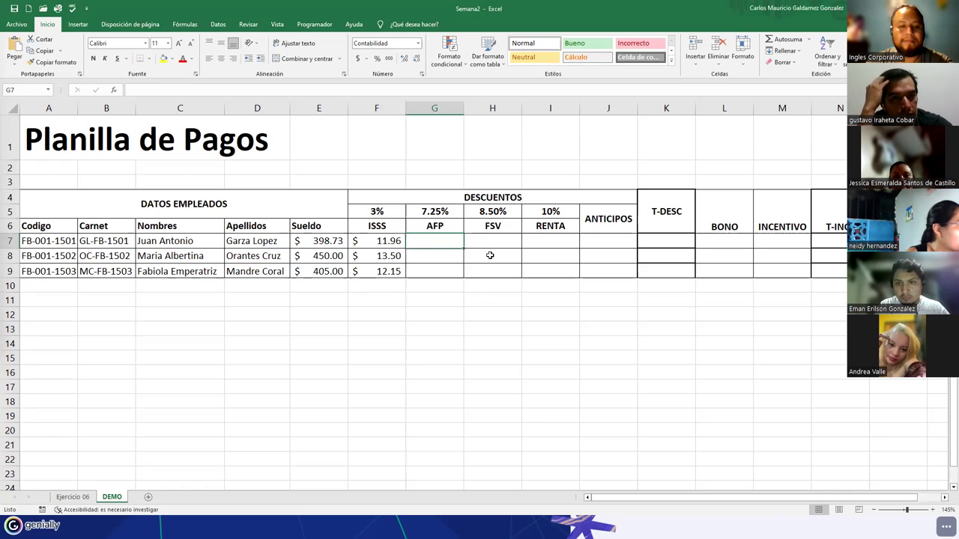
{"action": "type", "text": "=E7"}
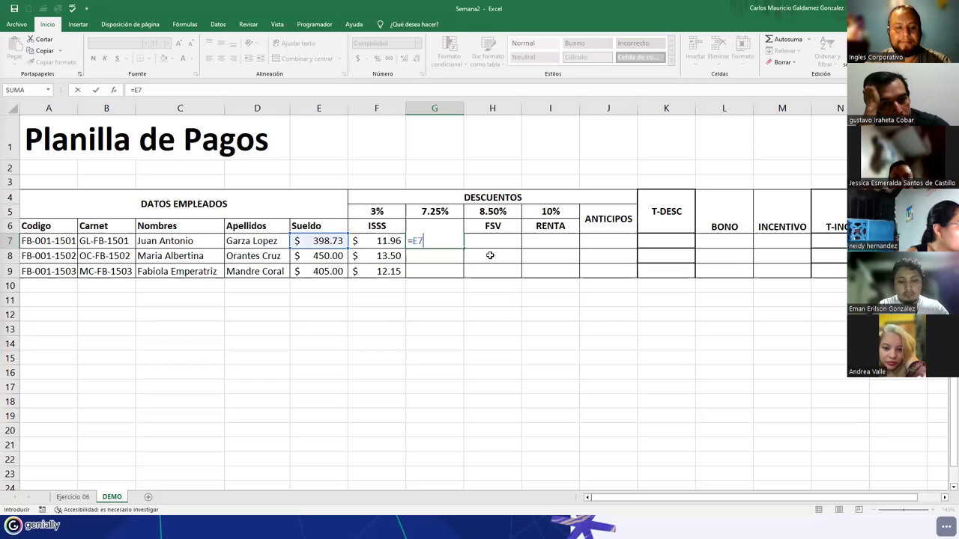
{"action": "type", "text": "*"}
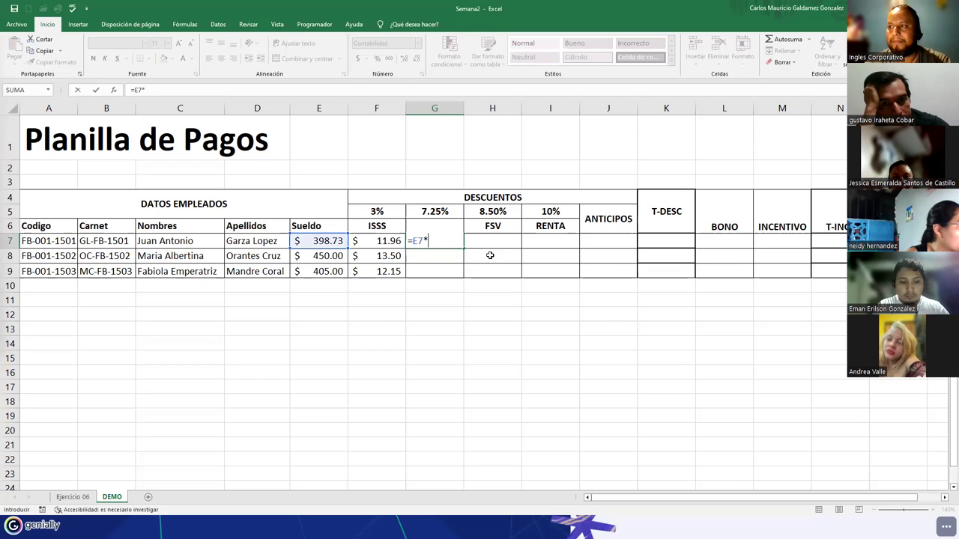
{"action": "type", "text": "G5"}
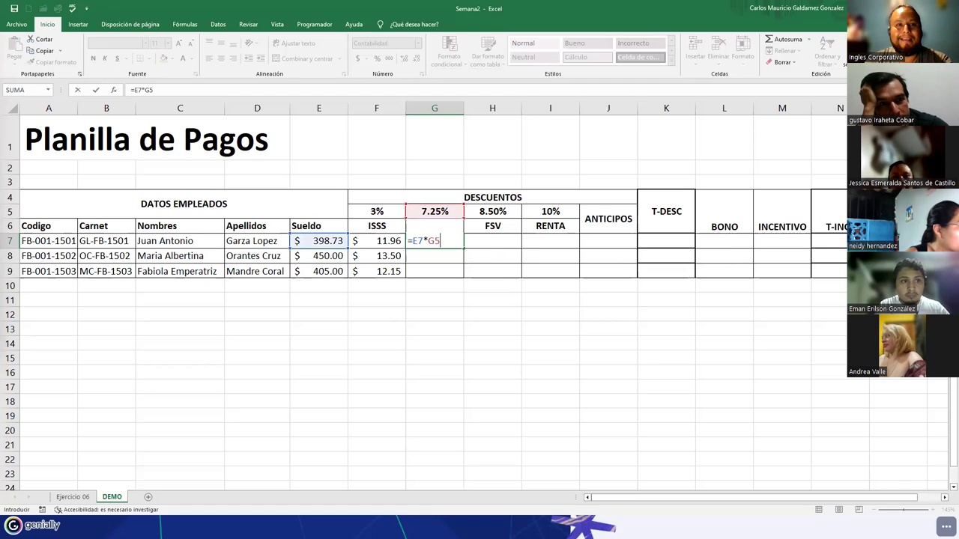
{"action": "left_click", "coordinate": [434, 240]}
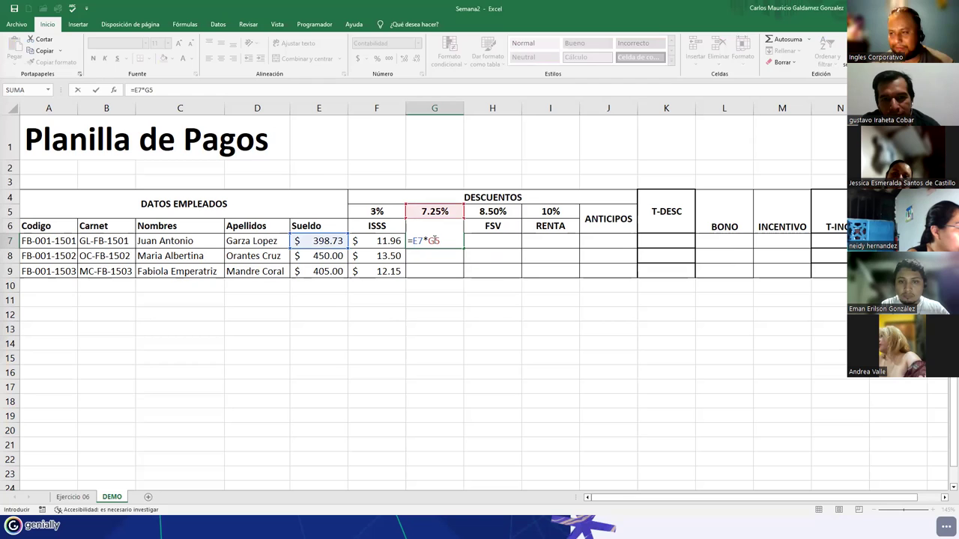
{"action": "key", "text": "F4"}
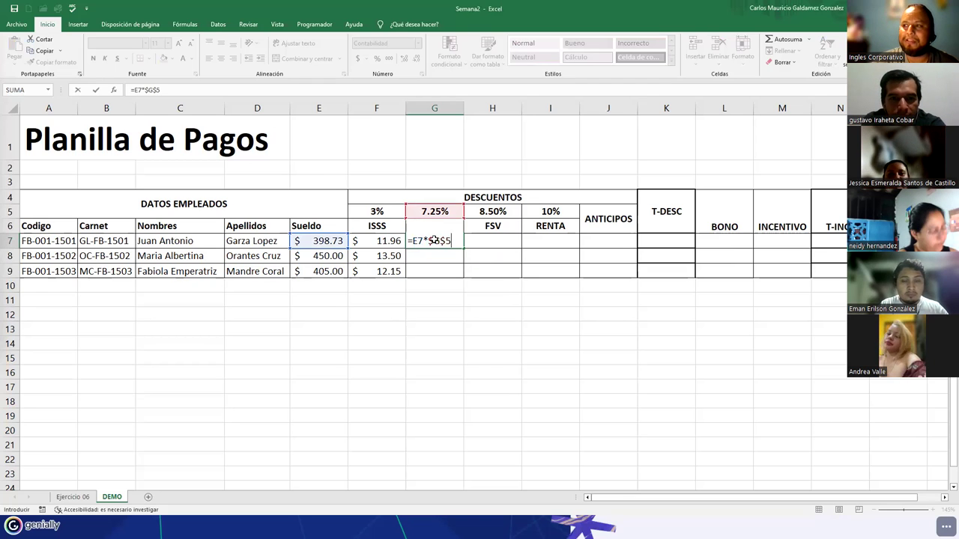
{"action": "key", "text": "Return"}
Check the salary in E7 and fill the AFP formula from G7 down through G9.
{"action": "left_click", "coordinate": [434, 241]}
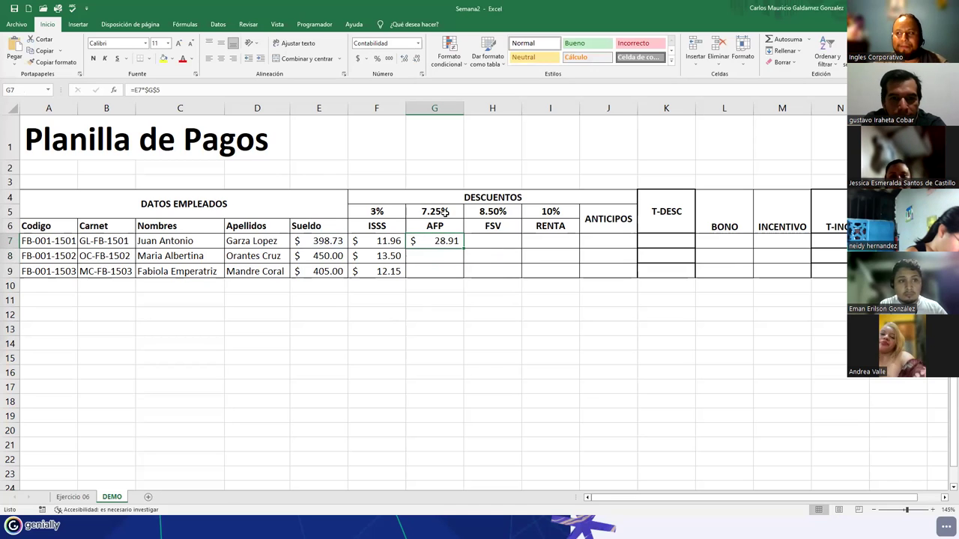
{"action": "left_click", "coordinate": [323, 242]}
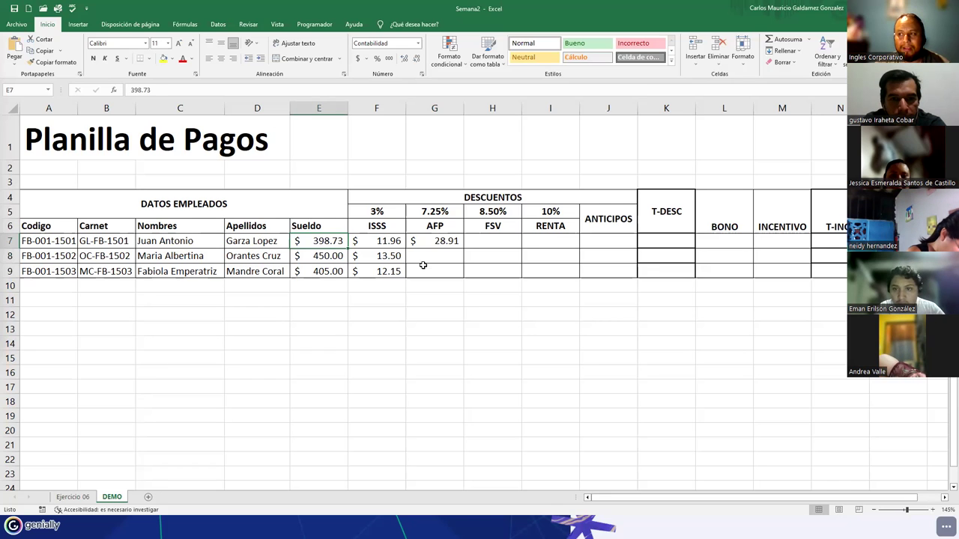
{"action": "left_click", "coordinate": [452, 239]}
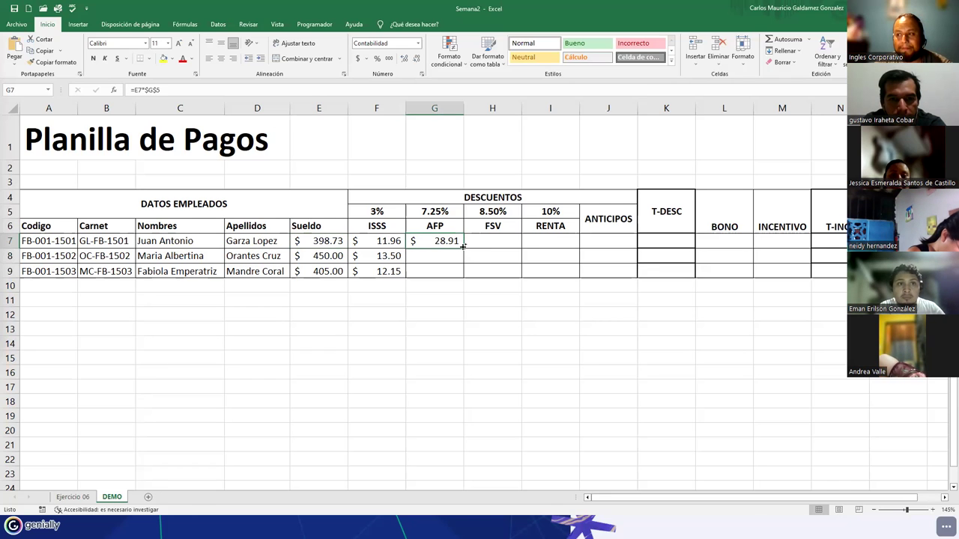
{"action": "left_click_drag", "start_coordinate": [463, 245], "coordinate": [464, 274]}
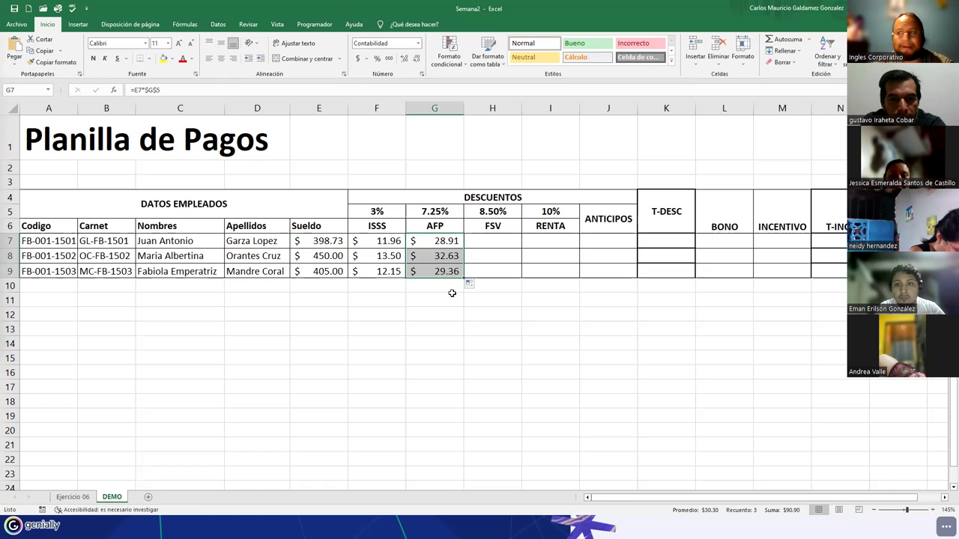
Inspect the cell references used by the AFP formula in G7 and move on to the FSV cell H7.
{"action": "left_click", "coordinate": [432, 243]}
{"action": "double_click", "coordinate": [432, 243]}
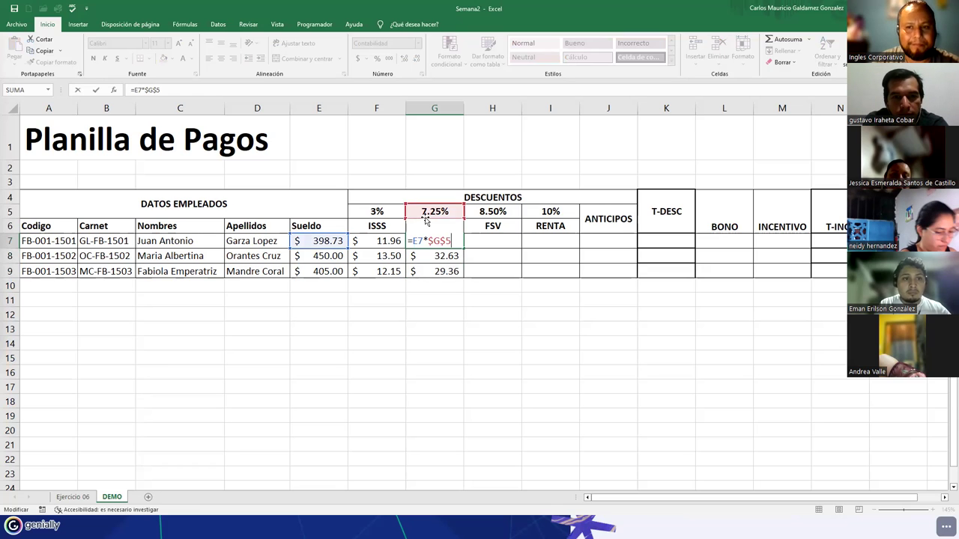
{"action": "key", "text": "Tab"}
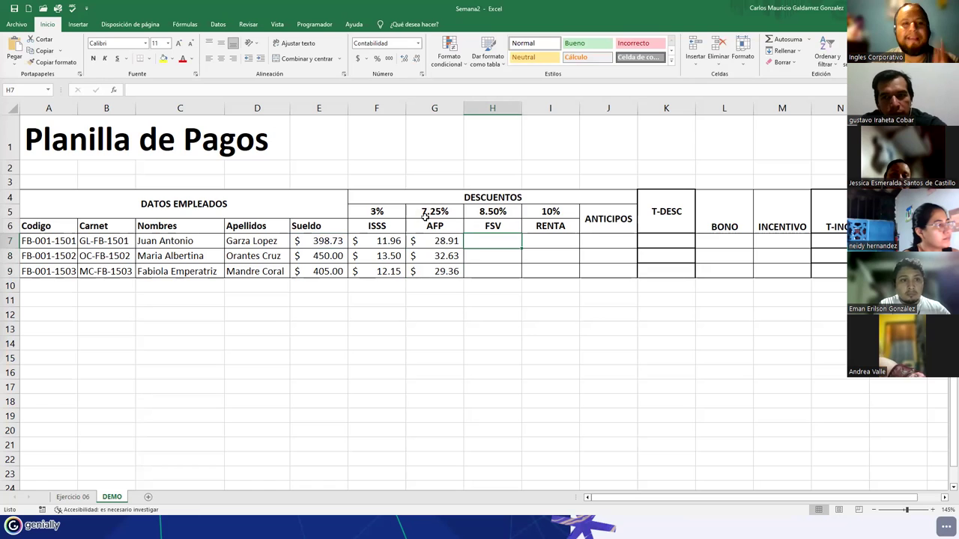
{"action": "type", "text": "="}
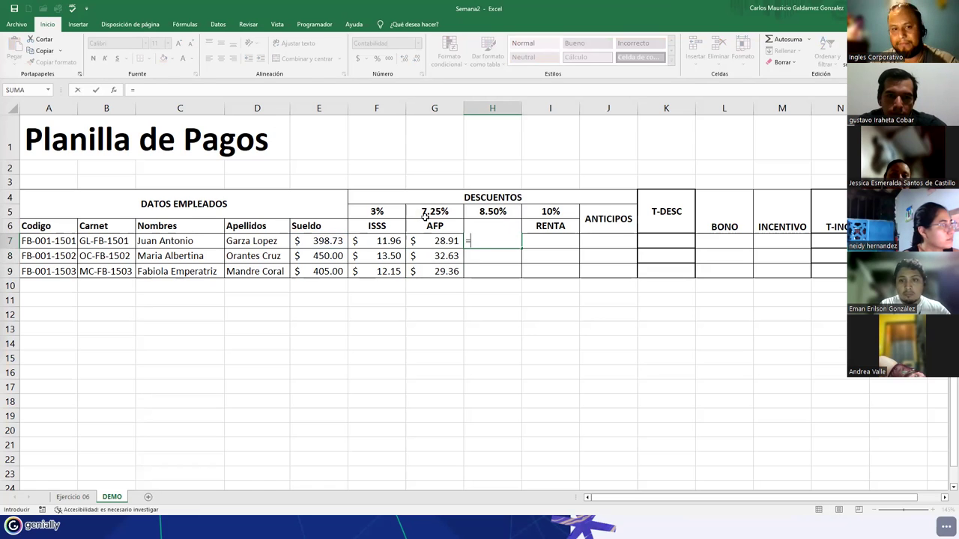
{"action": "key", "text": "Escape"}
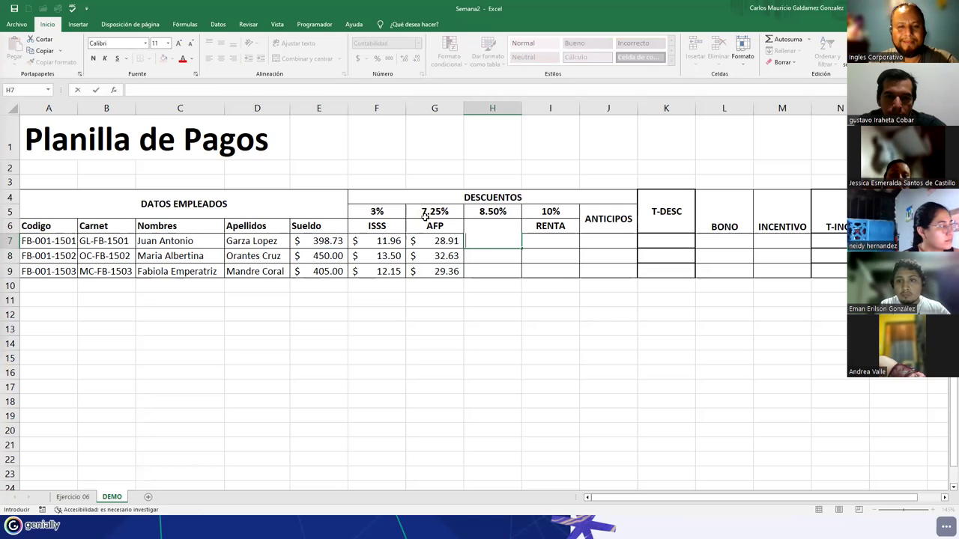
{"action": "double_click", "coordinate": [471, 243]}
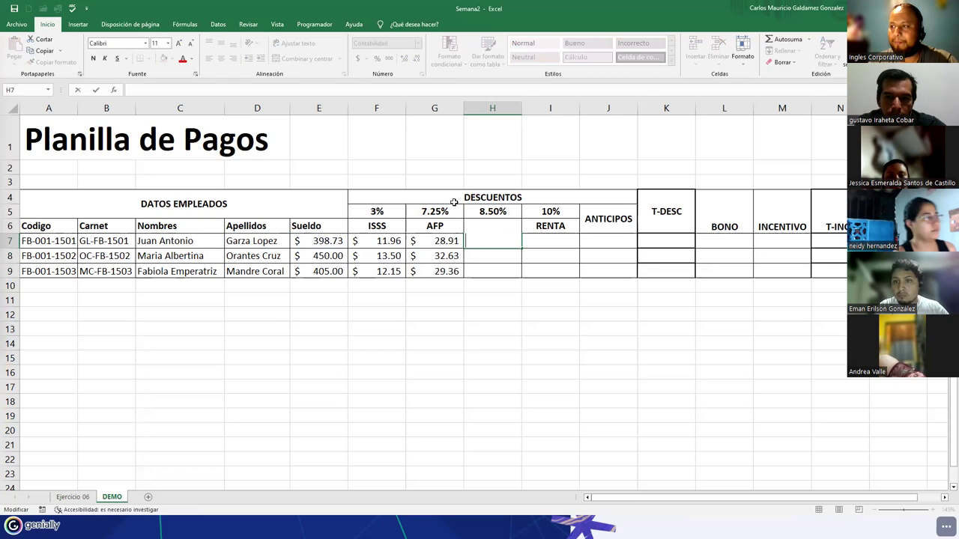
Calculate the first employee's FSV deduction in H7 with the formula =E7*$H$5, keeping the rate reference absolute.
{"action": "left_click", "coordinate": [482, 245]}
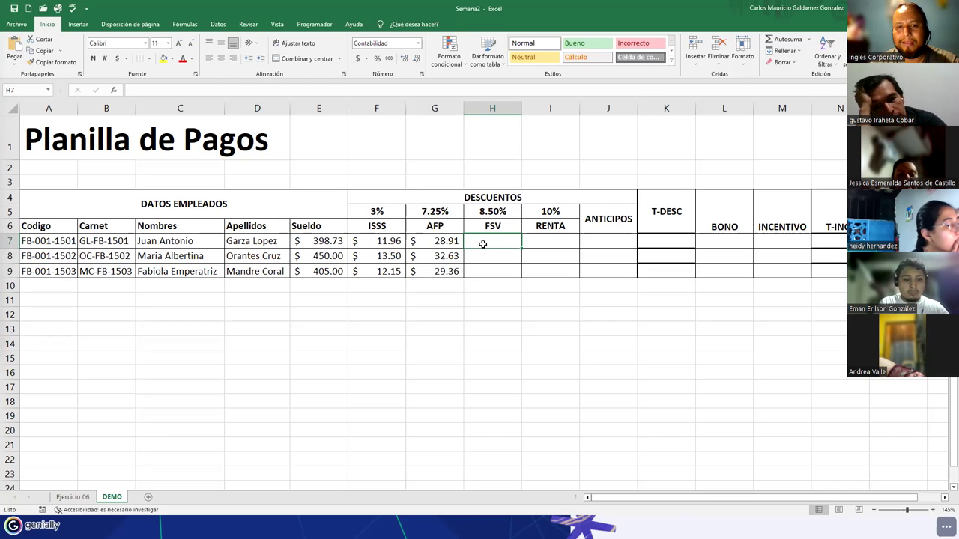
{"action": "type", "text": "="}
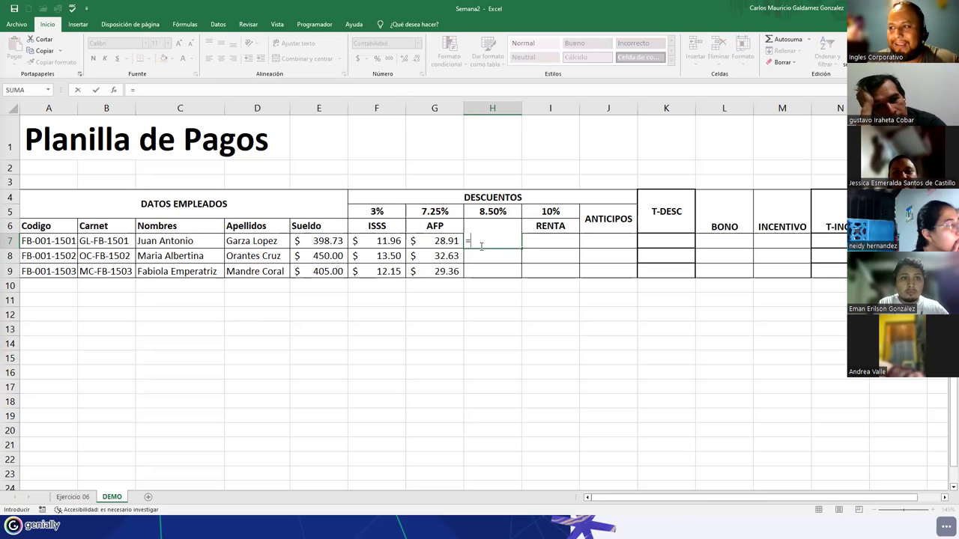
{"action": "type", "text": "E7"}
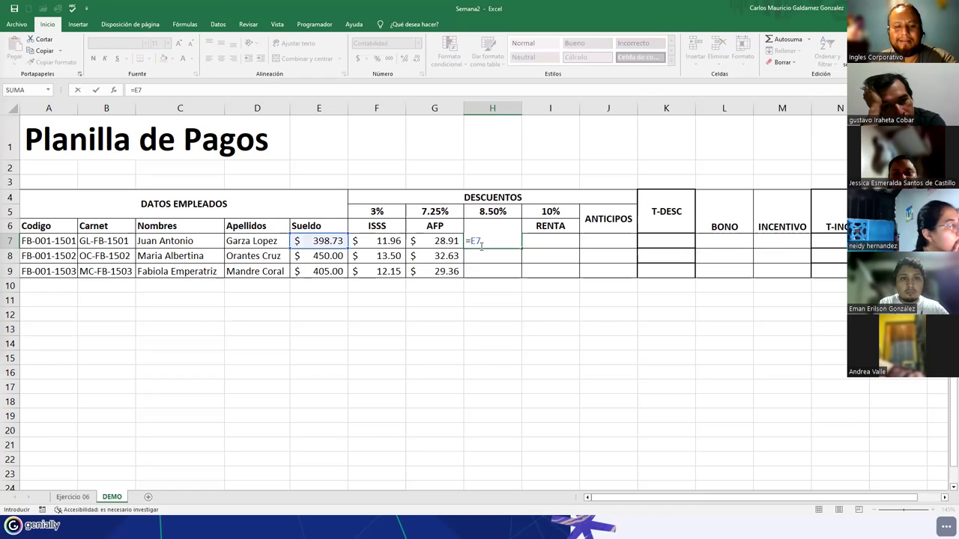
{"action": "type", "text": "*"}
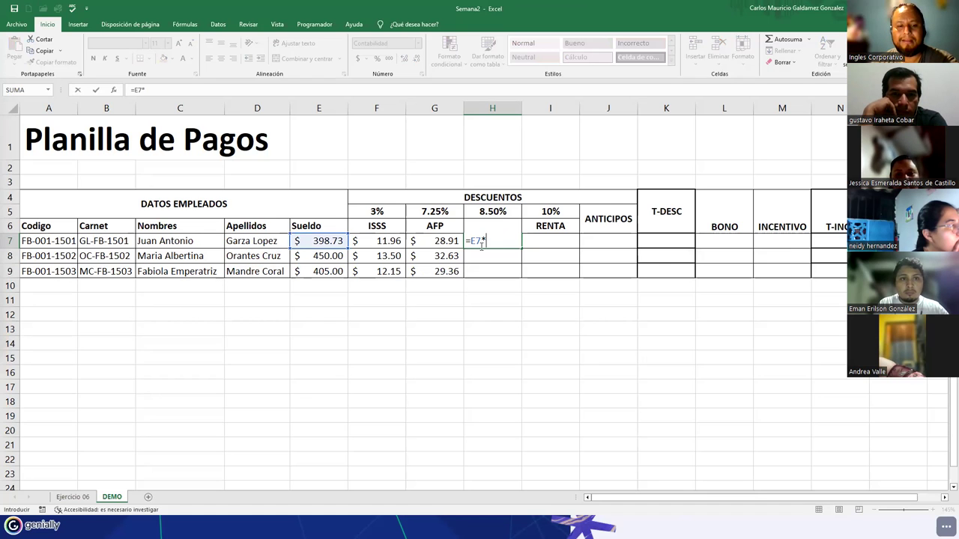
{"action": "type", "text": "H"}
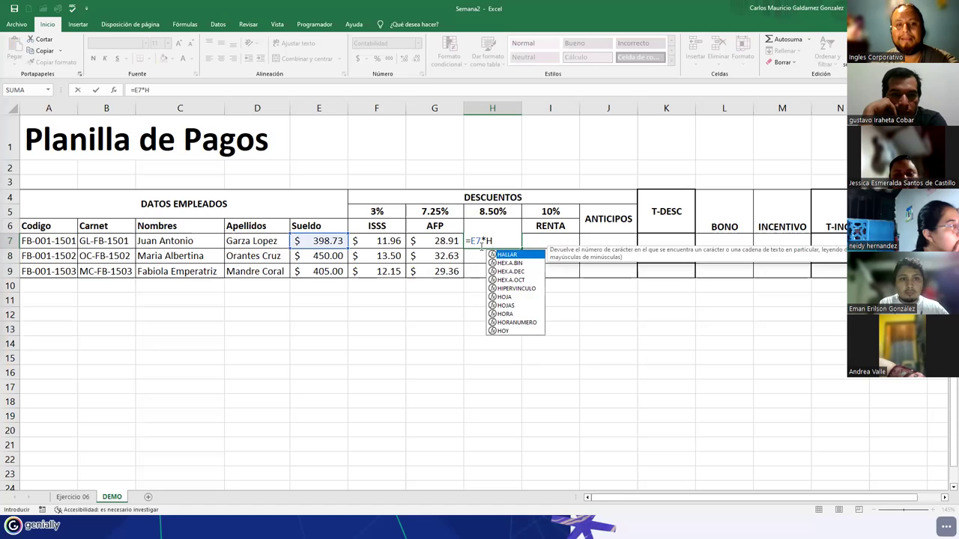
{"action": "type", "text": "5"}
{"action": "key", "text": "F4"}
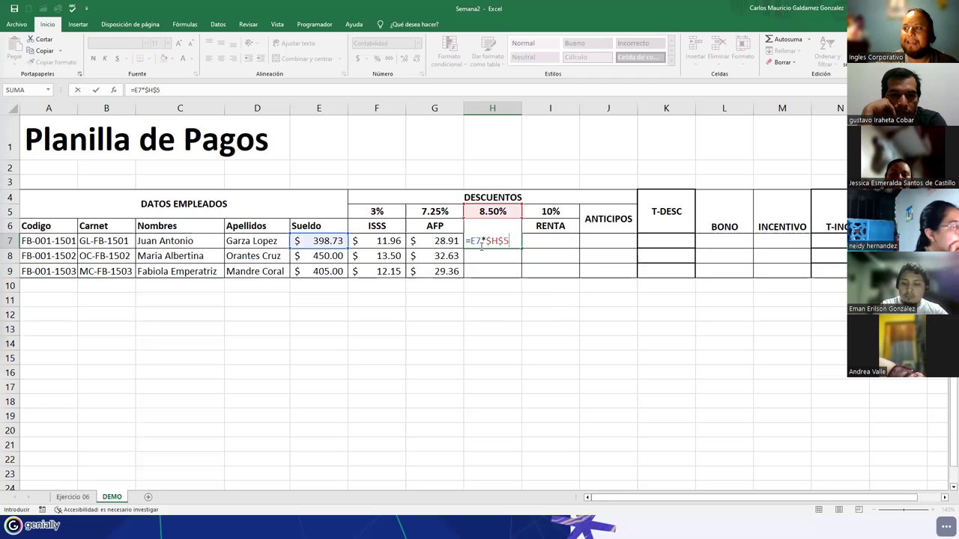
{"action": "key", "text": "Return"}
Check the salary in E7 and fill the FSV formula from H7 down through H9.
{"action": "left_click", "coordinate": [483, 241]}
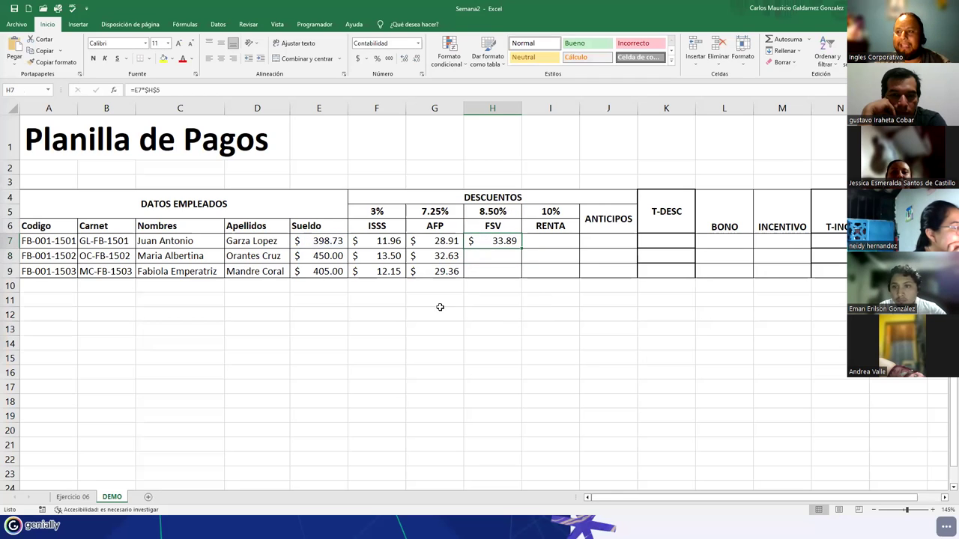
{"action": "left_click", "coordinate": [312, 241]}
{"action": "left_click", "coordinate": [493, 241]}
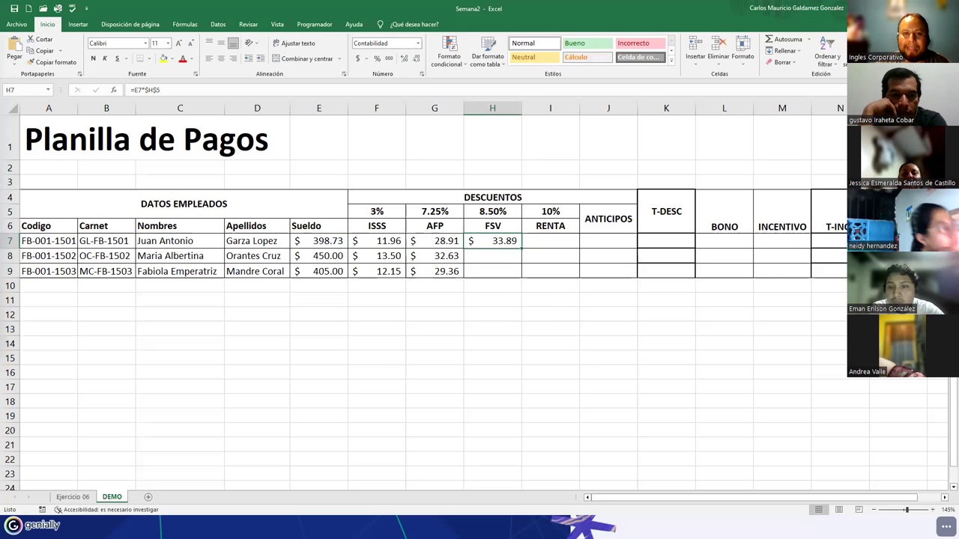
{"action": "left_click_drag", "start_coordinate": [521, 248], "coordinate": [524, 277]}
Calculate the first employee's RENTA deduction in I7 with the formula =E7*$I$5, keeping the rate reference absolute.
{"action": "left_click", "coordinate": [541, 244]}
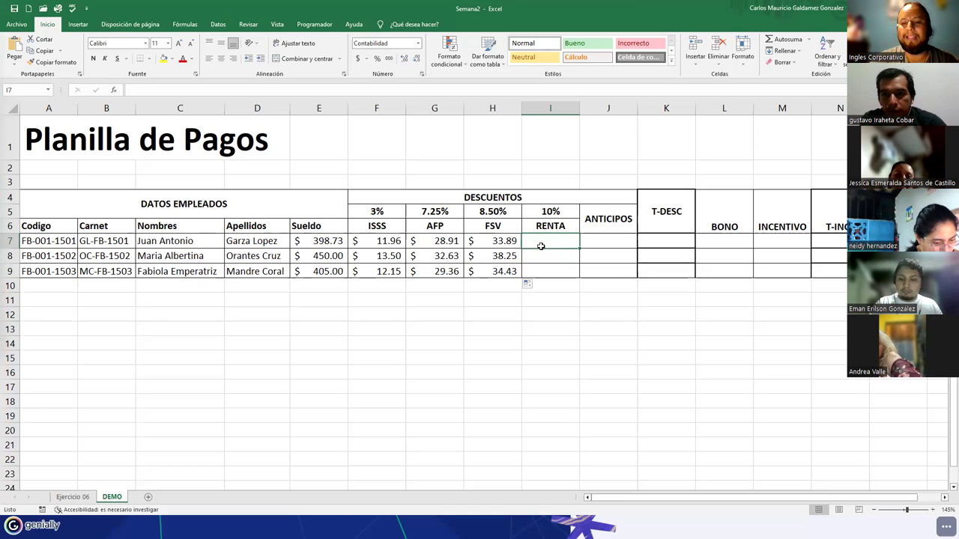
{"action": "type", "text": "=E7*"}
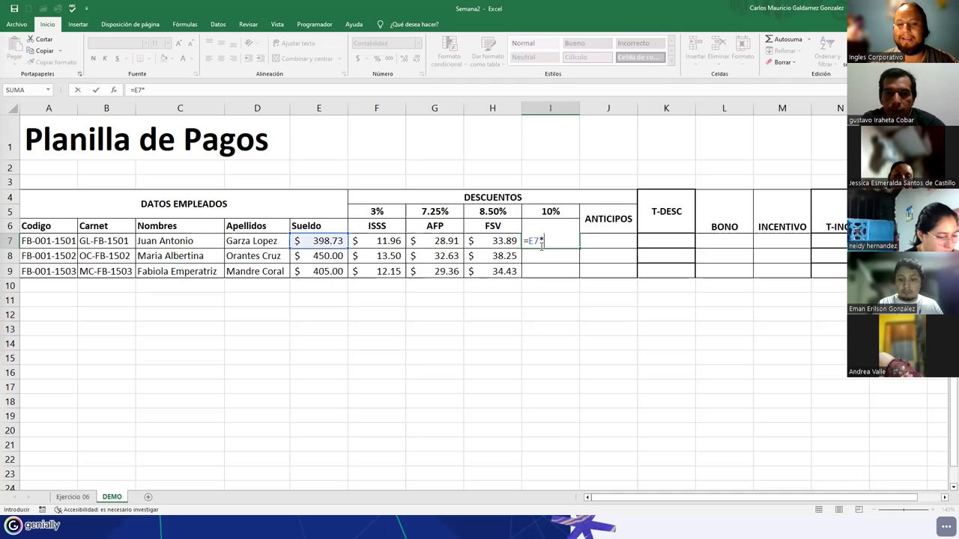
{"action": "type", "text": "I5"}
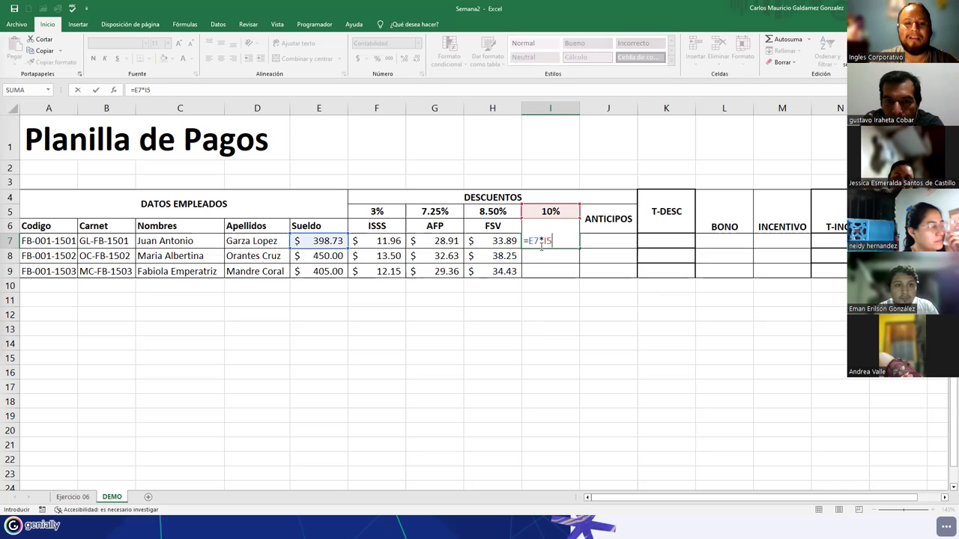
{"action": "key", "text": "Return"}
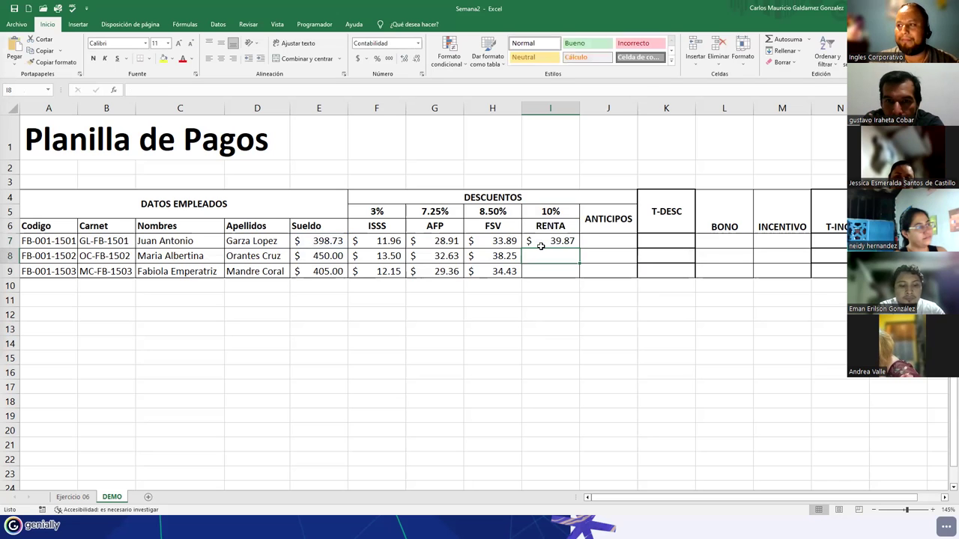
Fill the RENTA formula from I7 down through I9 and check the formula in the last row.
{"action": "left_click", "coordinate": [541, 241]}
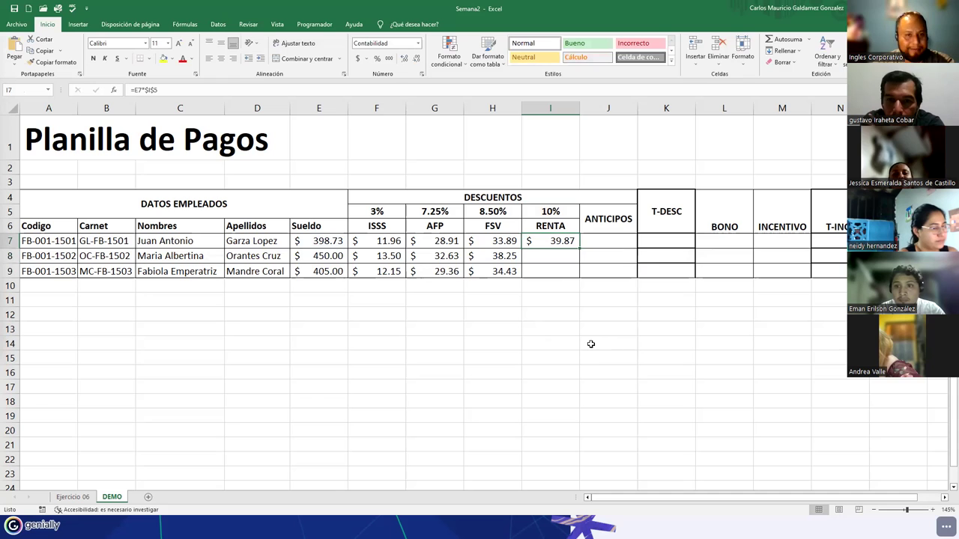
{"action": "double_click", "coordinate": [579, 249]}
{"action": "left_click", "coordinate": [561, 271]}
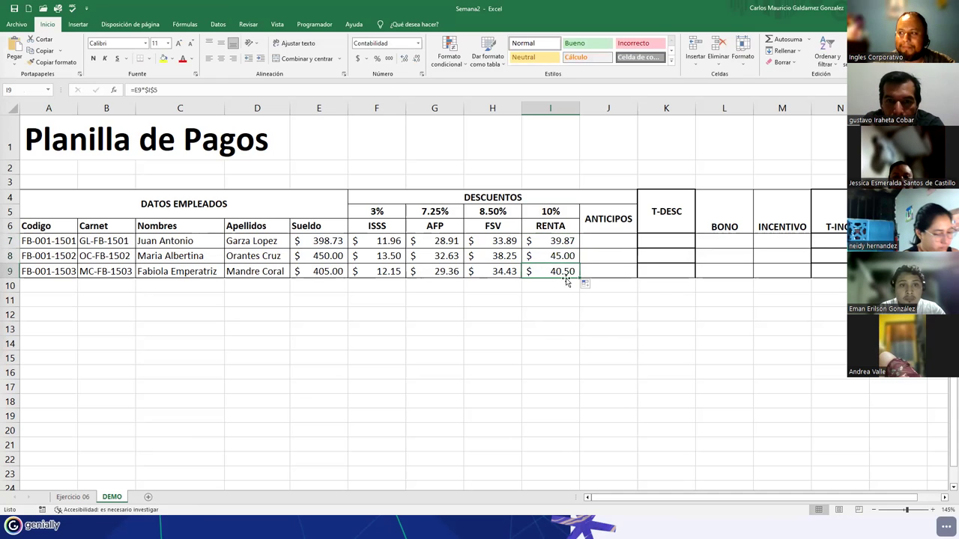
Compare the RENTA deductions in I7:I9 with the salaries in column E that they are calculated from.
{"action": "left_click_drag", "start_coordinate": [546, 212], "coordinate": [540, 273]}
{"action": "left_click", "coordinate": [544, 271]}
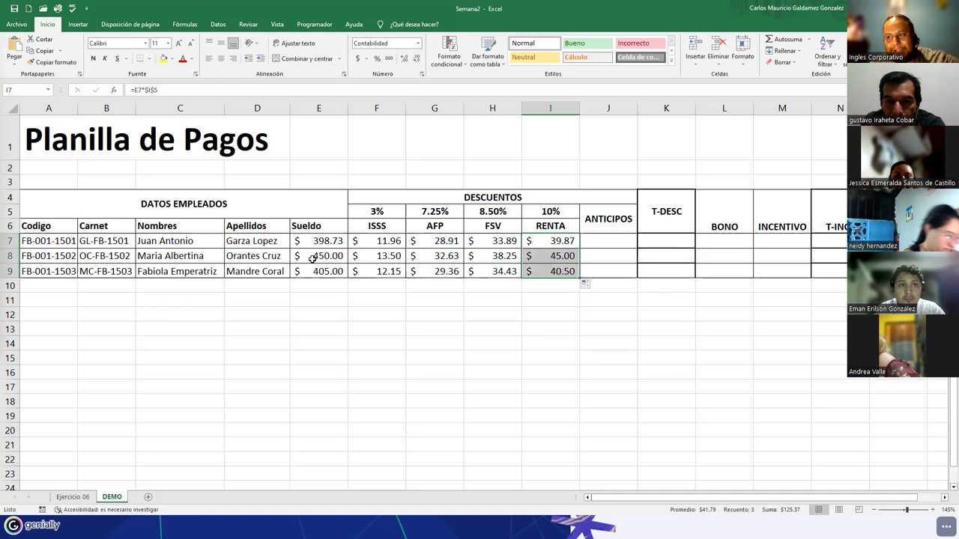
{"action": "left_click_drag", "start_coordinate": [310, 257], "coordinate": [313, 271]}
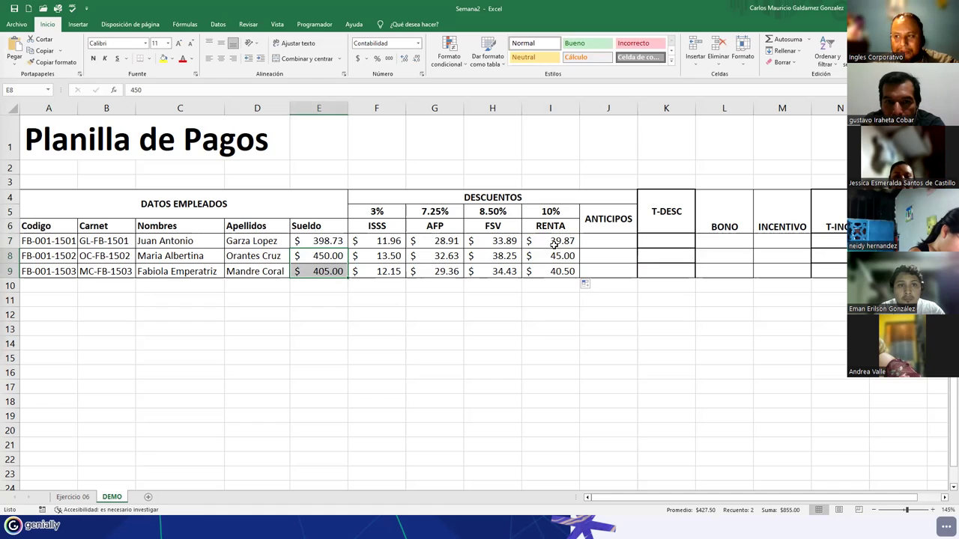
{"action": "left_click", "coordinate": [332, 241]}
{"action": "left_click", "coordinate": [554, 241]}
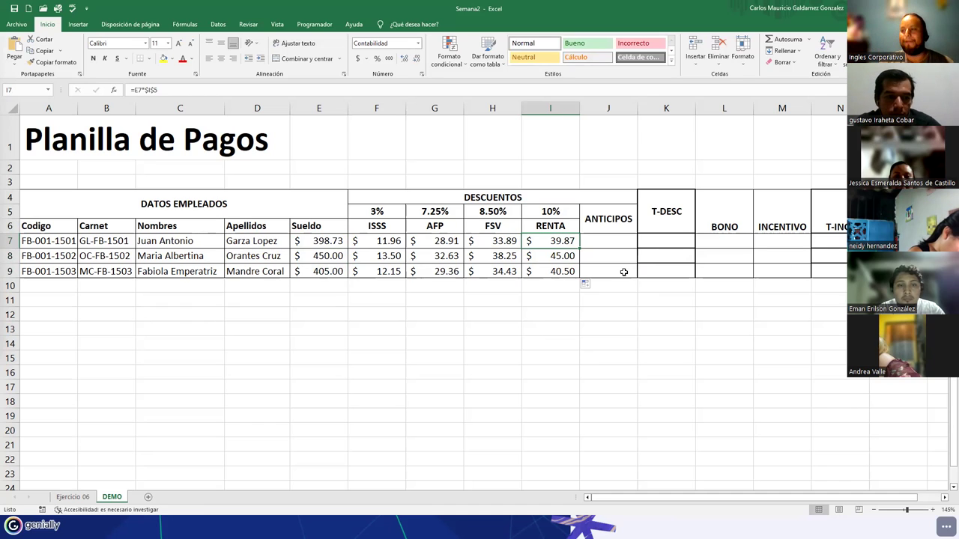
Enter the ANTICIPOS amounts 85, 0 and 85 in J7, J8 and J9.
{"action": "left_click", "coordinate": [598, 254]}
{"action": "left_click", "coordinate": [597, 244]}
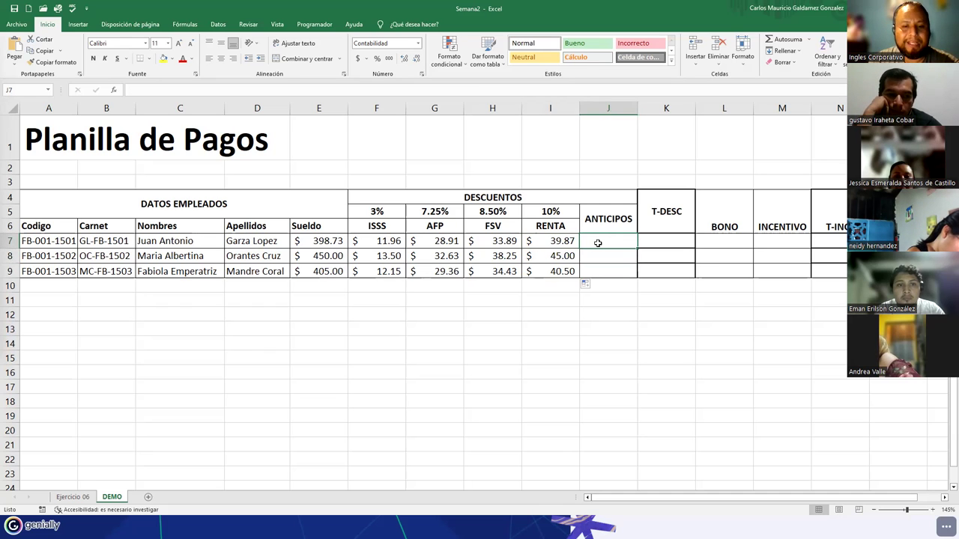
{"action": "type", "text": "8"}
{"action": "key", "text": "Return"}
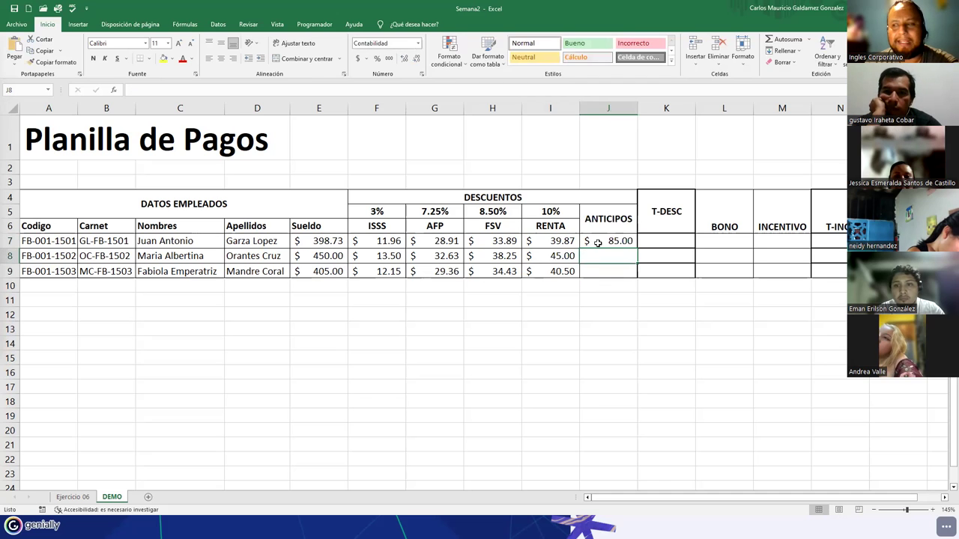
{"action": "type", "text": "0"}
{"action": "key", "text": "Return"}
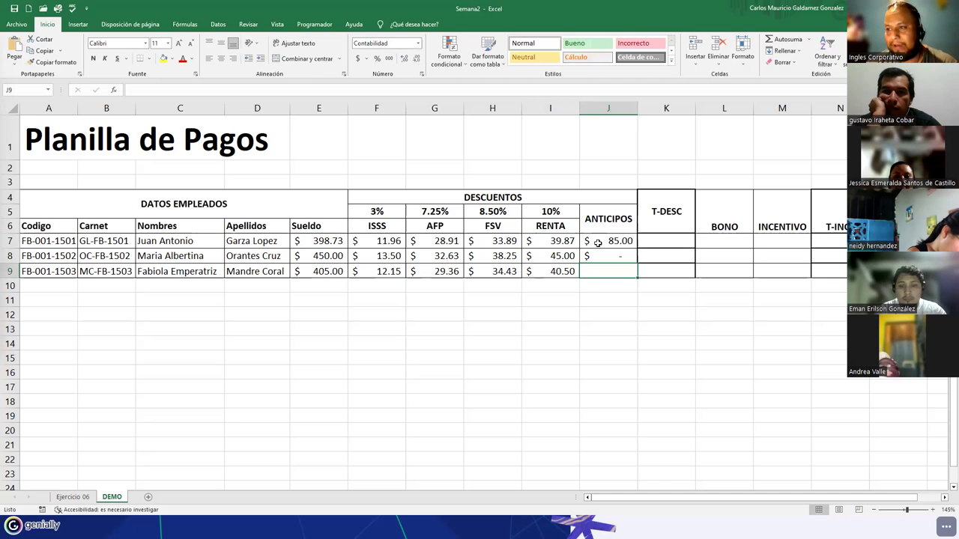
{"action": "type", "text": "85"}
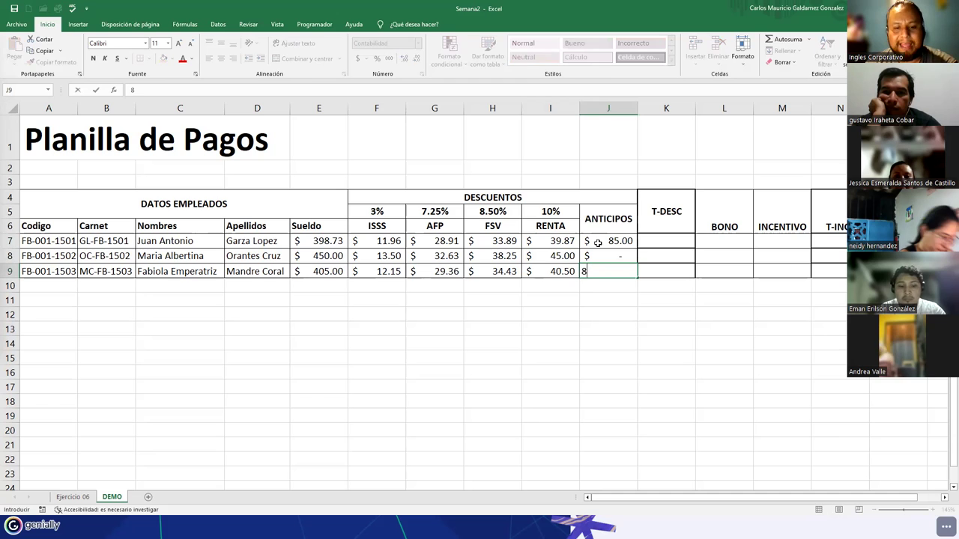
{"action": "key", "text": "Tab"}
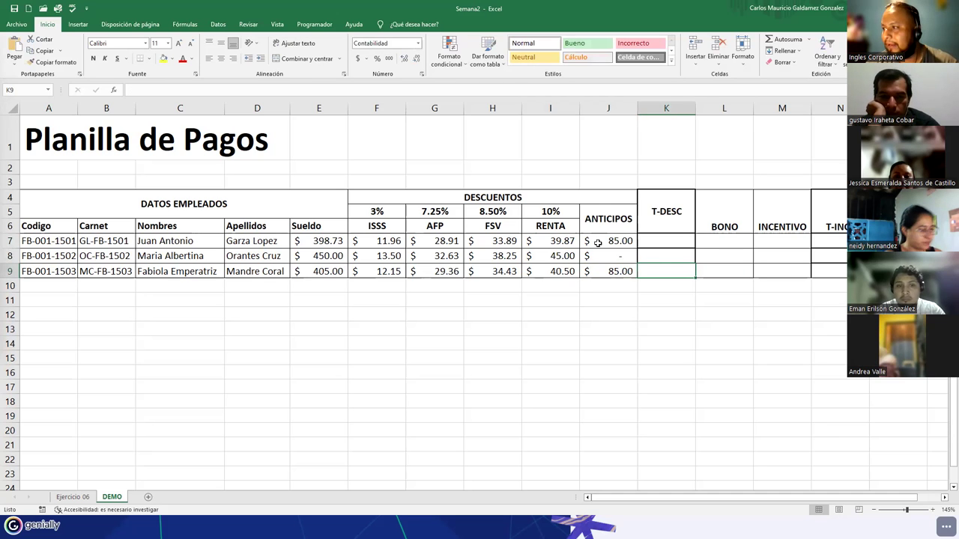
Enter a BONO of 75 for each of the three employees in L7:L9.
{"action": "key", "text": "Right"}
{"action": "key", "text": "Up"}
{"action": "key", "text": "Up"}
{"action": "type", "text": "75"}
{"action": "key", "text": "Return"}
{"action": "type", "text": "75"}
{"action": "key", "text": "Return"}
{"action": "type", "text": "75"}
{"action": "key", "text": "Tab"}
Enter an INCENTIVO of 100 in M8 and 0 in both M7 and M9.
{"action": "key", "text": "Up"}
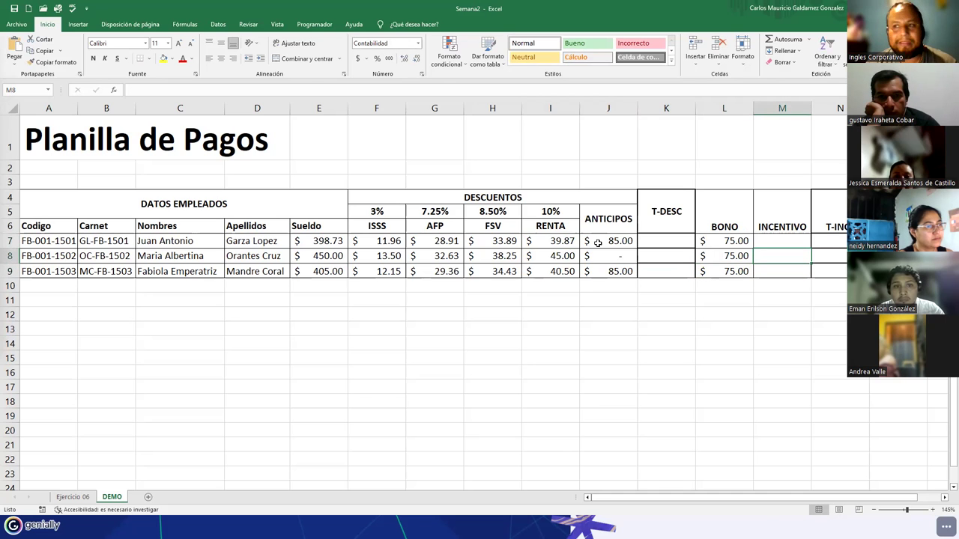
{"action": "type", "text": "100"}
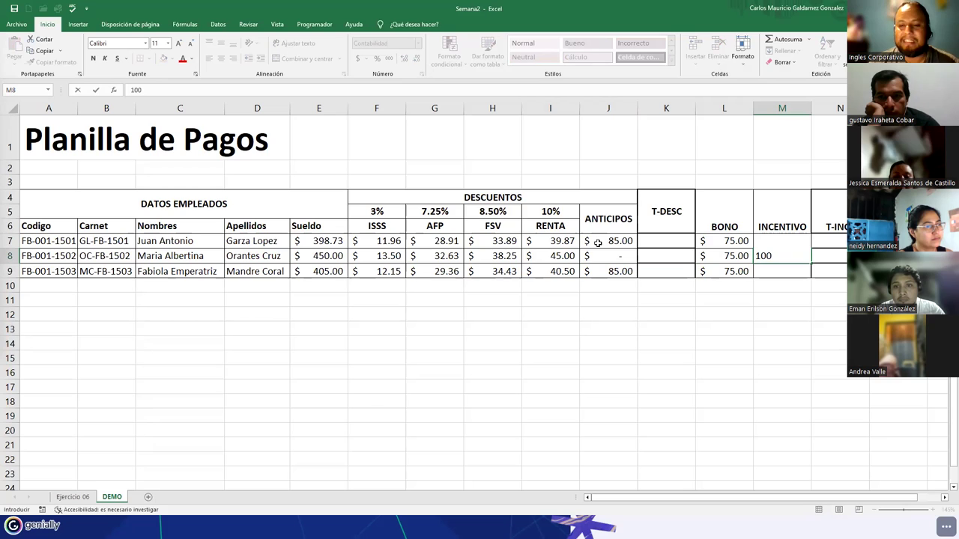
{"action": "key", "text": "Return"}
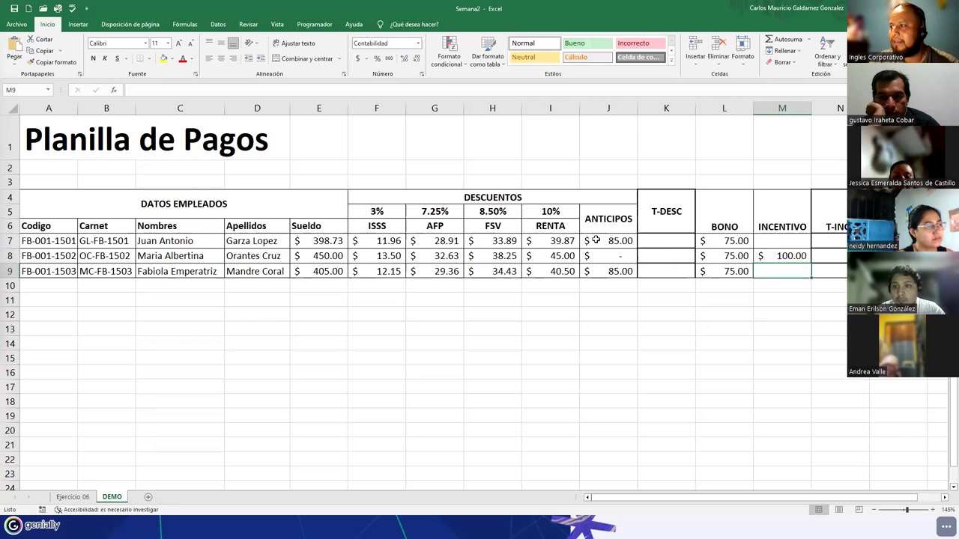
{"action": "left_click", "coordinate": [781, 242]}
{"action": "type", "text": "0"}
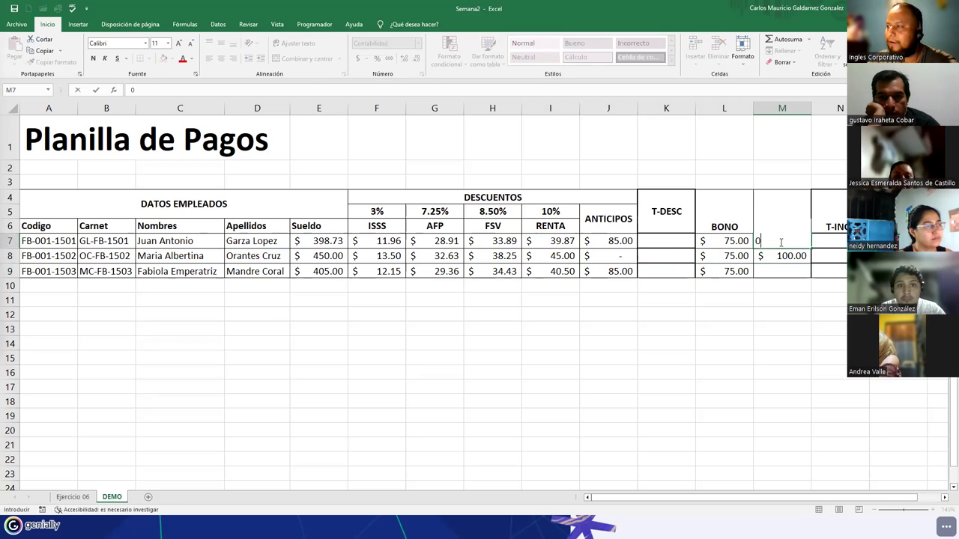
{"action": "key", "text": "Return"}
{"action": "key", "text": "Return"}
{"action": "type", "text": "0"}
{"action": "key", "text": "Return"}
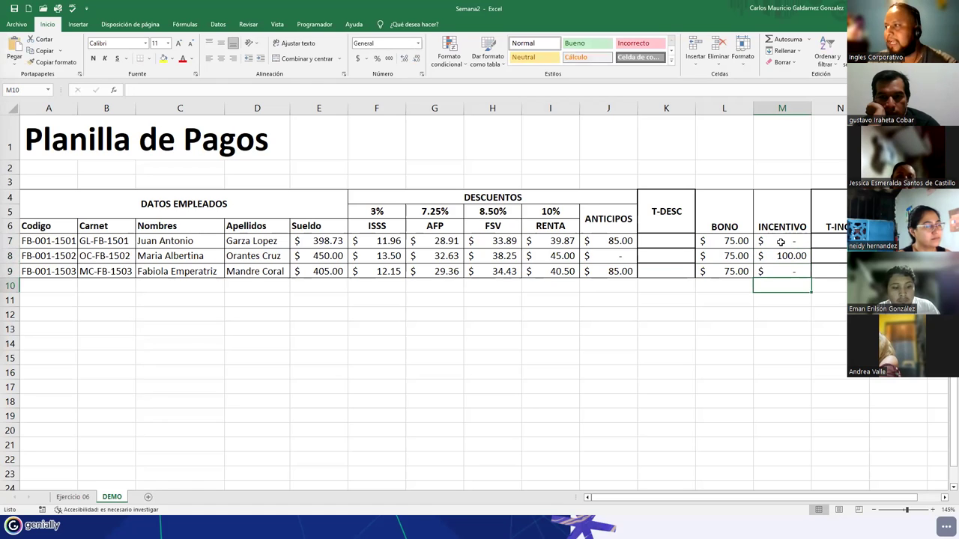
{"action": "left_click", "coordinate": [657, 243]}
{"action": "left_click_drag", "start_coordinate": [662, 241], "coordinate": [662, 274]}
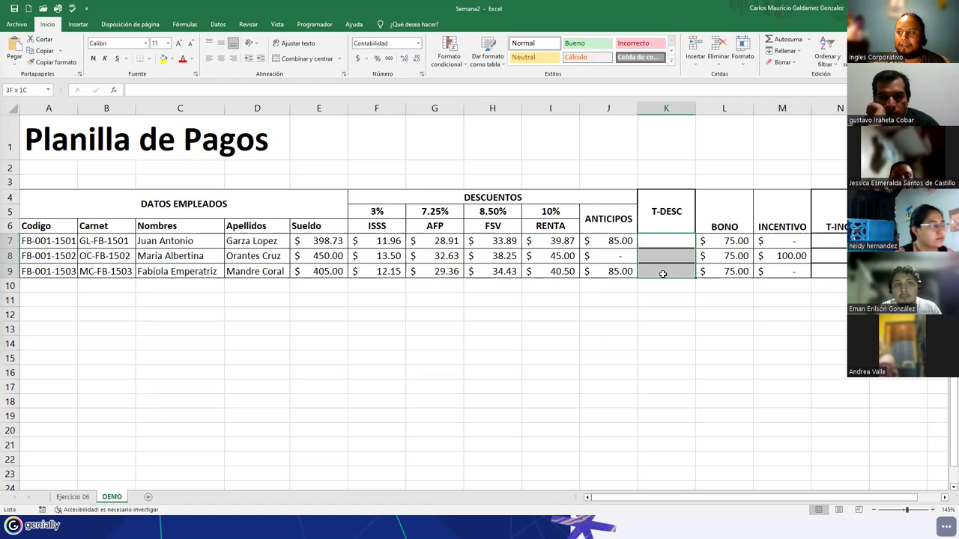
{"action": "left_click_drag", "start_coordinate": [824, 240], "coordinate": [844, 270]}
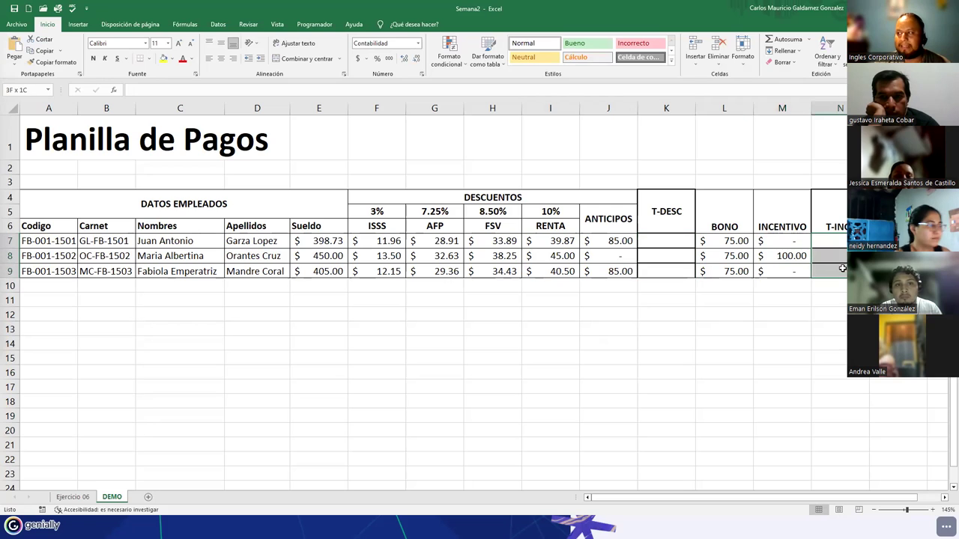
Total the first employee's deductions in the T-DESC cell K7 with the formula =F7+G7+H7+I7+J7.
{"action": "left_click", "coordinate": [674, 243]}
{"action": "type", "text": "="}
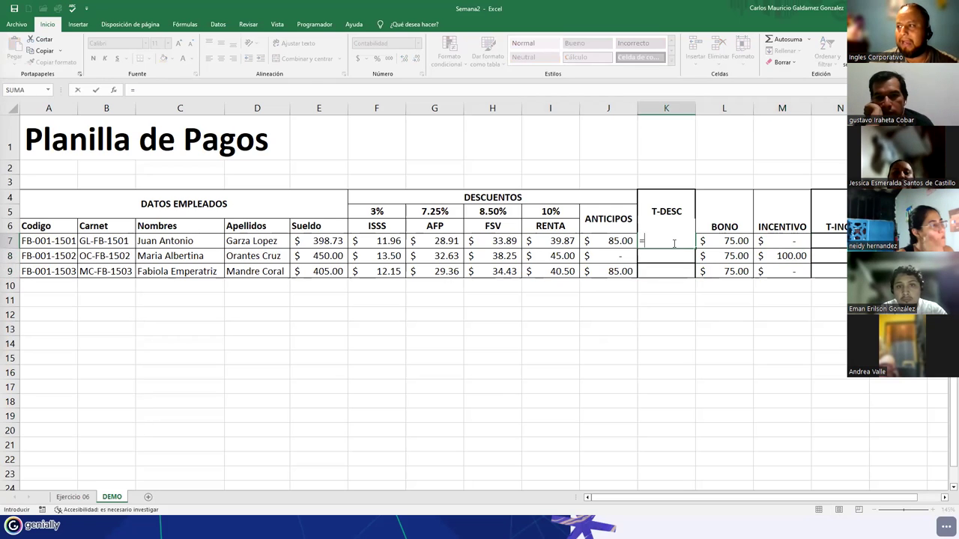
{"action": "left_click", "coordinate": [356, 241]}
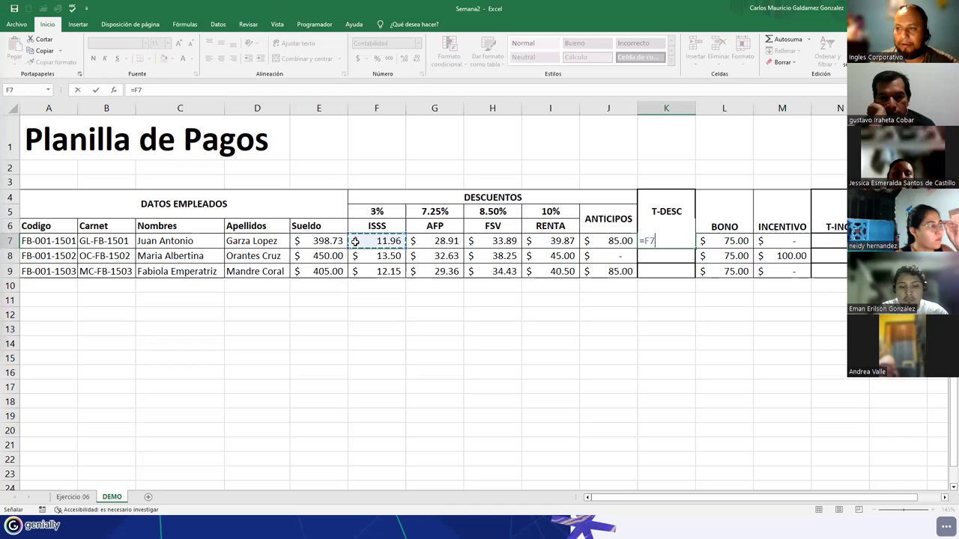
{"action": "type", "text": "+"}
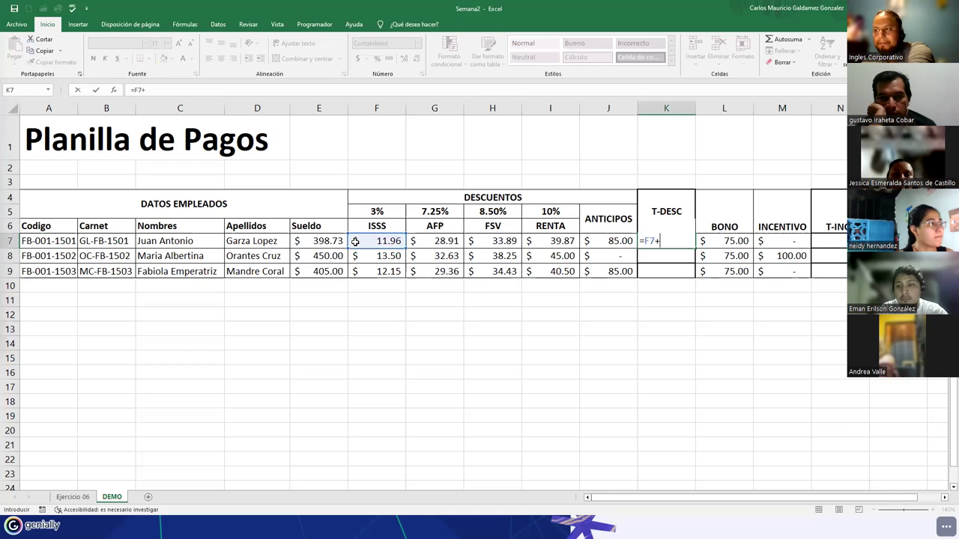
{"action": "left_click", "coordinate": [423, 239]}
{"action": "type", "text": "+"}
{"action": "left_click", "coordinate": [491, 240]}
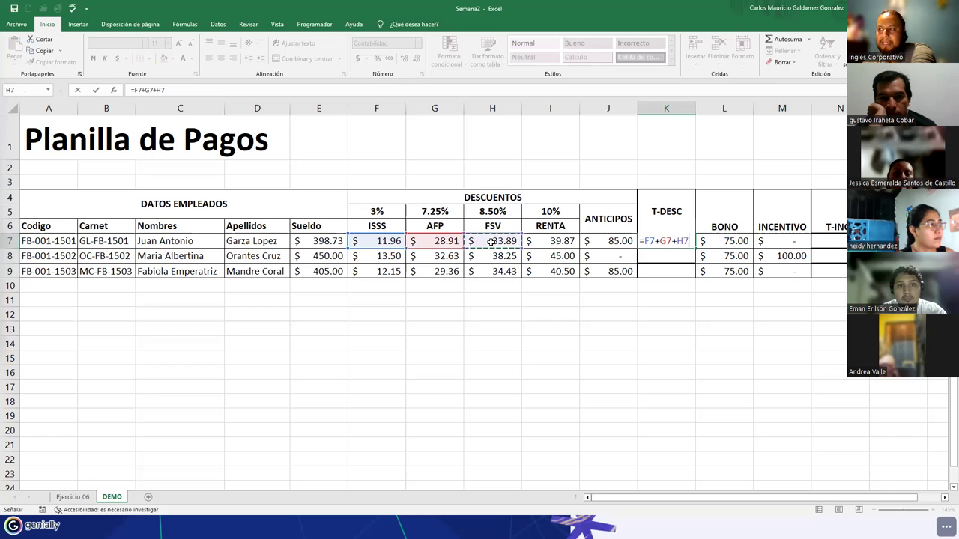
{"action": "type", "text": "+"}
{"action": "left_click", "coordinate": [533, 241]}
{"action": "type", "text": "+"}
{"action": "left_click", "coordinate": [599, 241]}
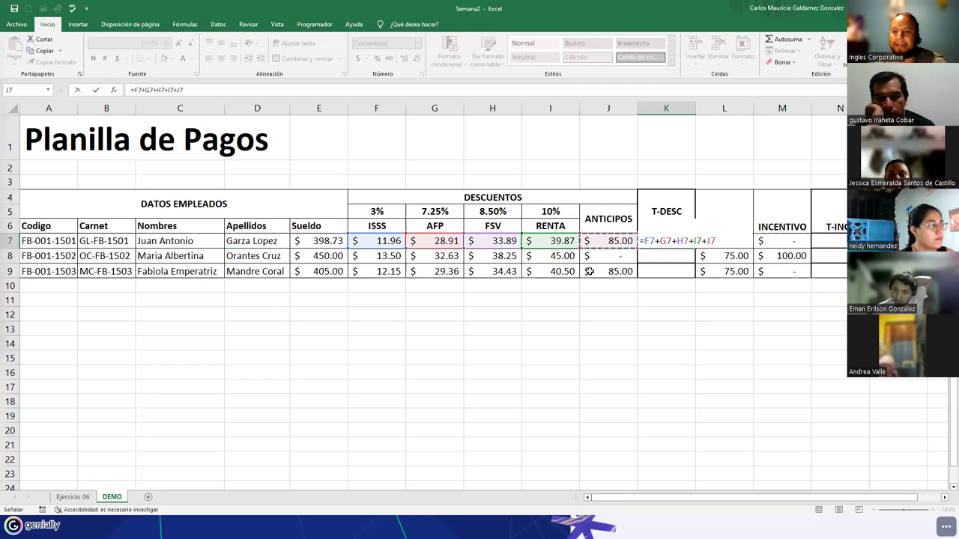
{"action": "key", "text": "Return"}
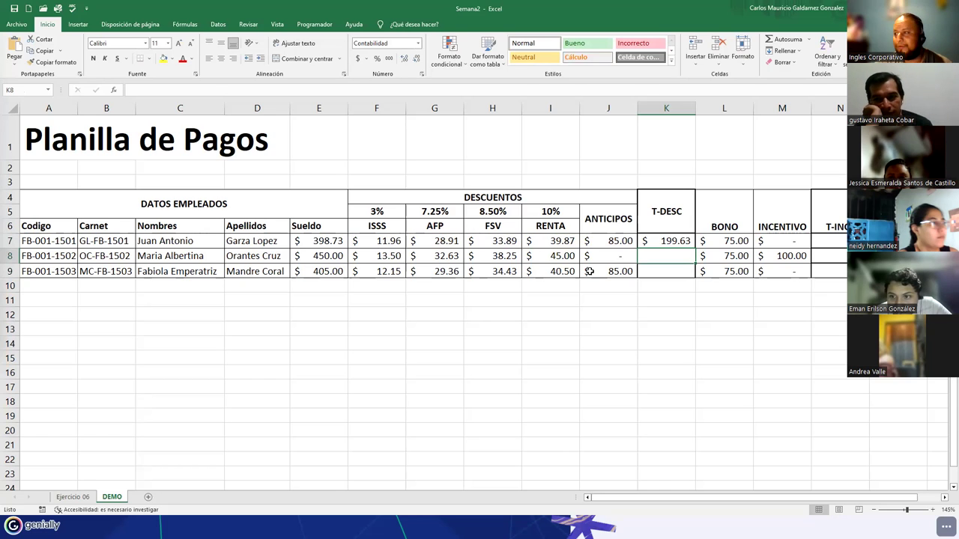
Fill the T-DESC formula from K7 down through K9 to total the deductions of the other two employees.
{"action": "left_click", "coordinate": [667, 241]}
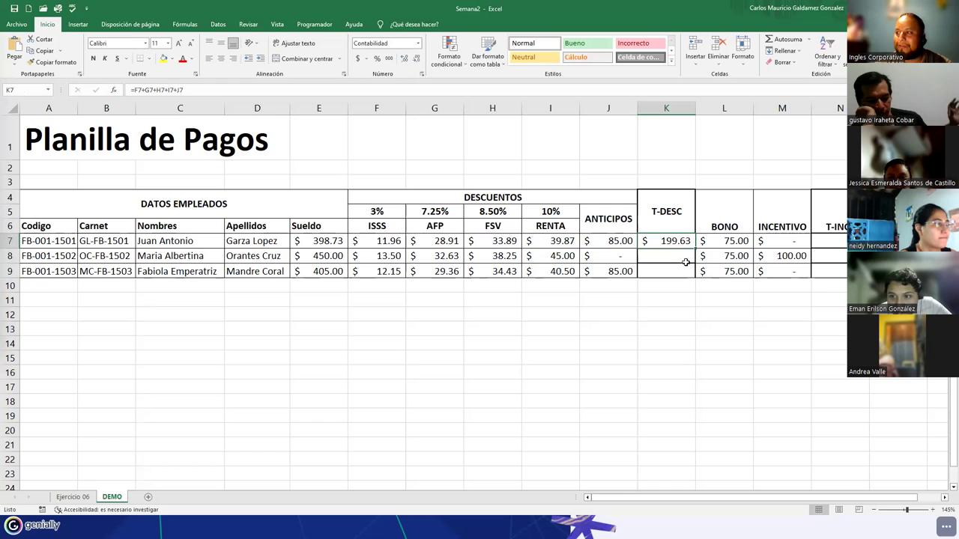
{"action": "left_click_drag", "start_coordinate": [696, 250], "coordinate": [690, 277]}
{"action": "left_click_drag", "start_coordinate": [671, 243], "coordinate": [669, 271]}
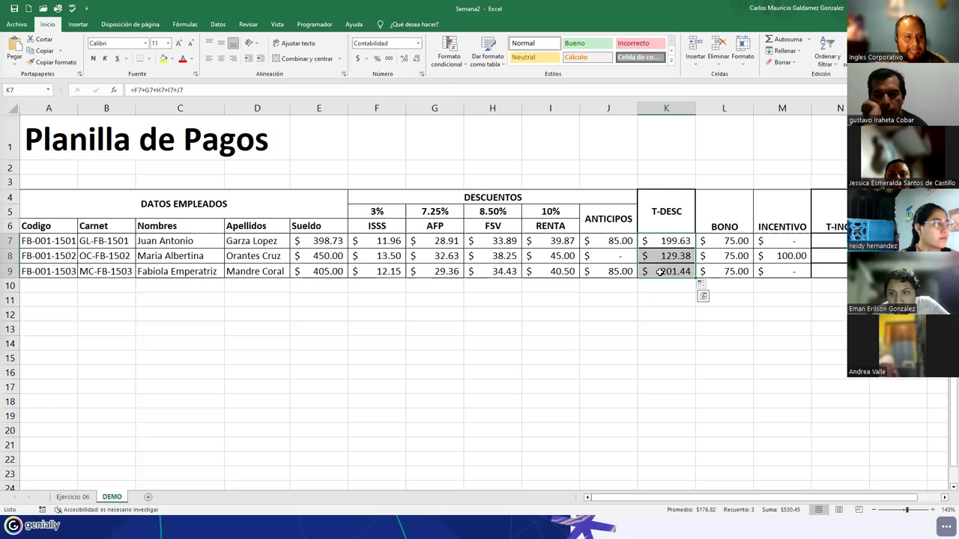
Check the cell references in the copied T-DESC formulas in K7, K8 and K9.
{"action": "left_click", "coordinate": [660, 259]}
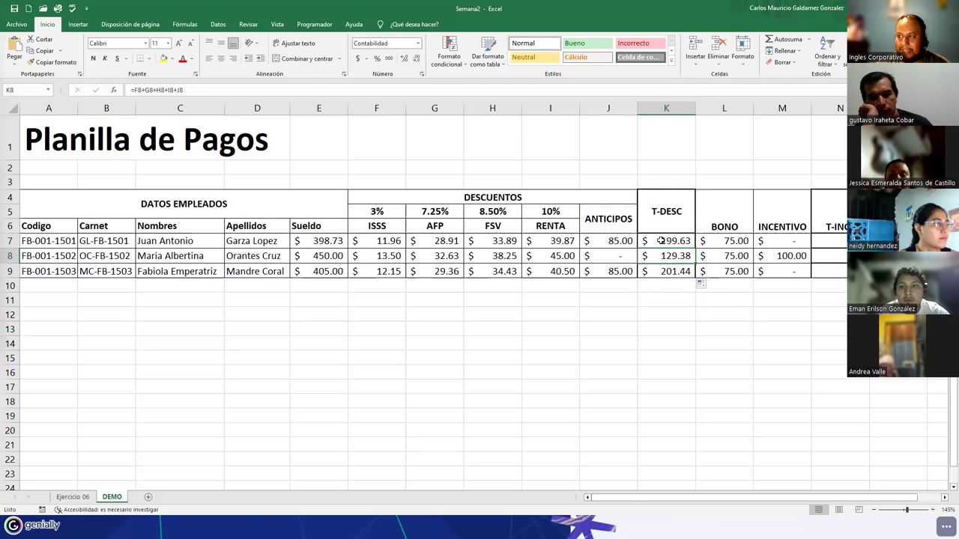
{"action": "double_click", "coordinate": [660, 240]}
{"action": "left_click", "coordinate": [664, 255]}
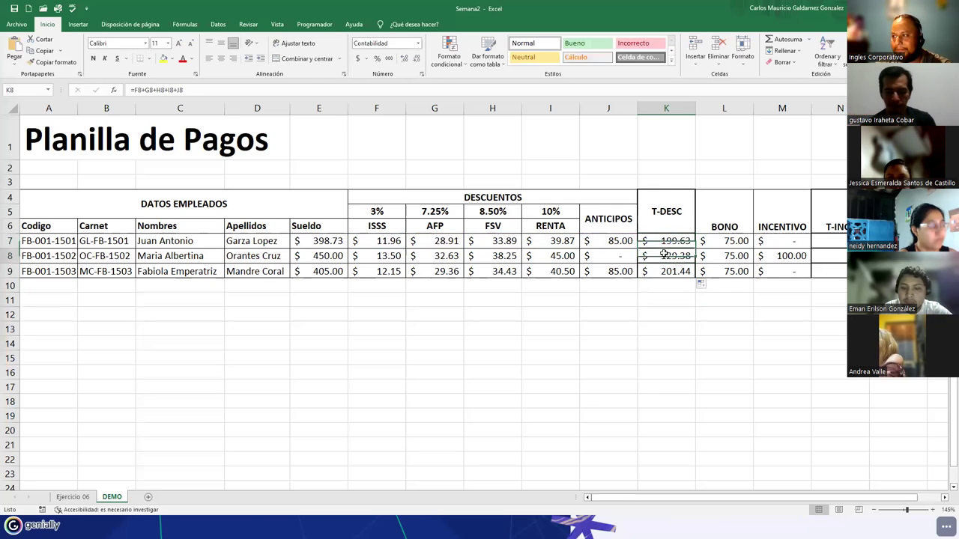
{"action": "double_click", "coordinate": [665, 258]}
{"action": "left_click", "coordinate": [664, 267]}
{"action": "double_click", "coordinate": [665, 269]}
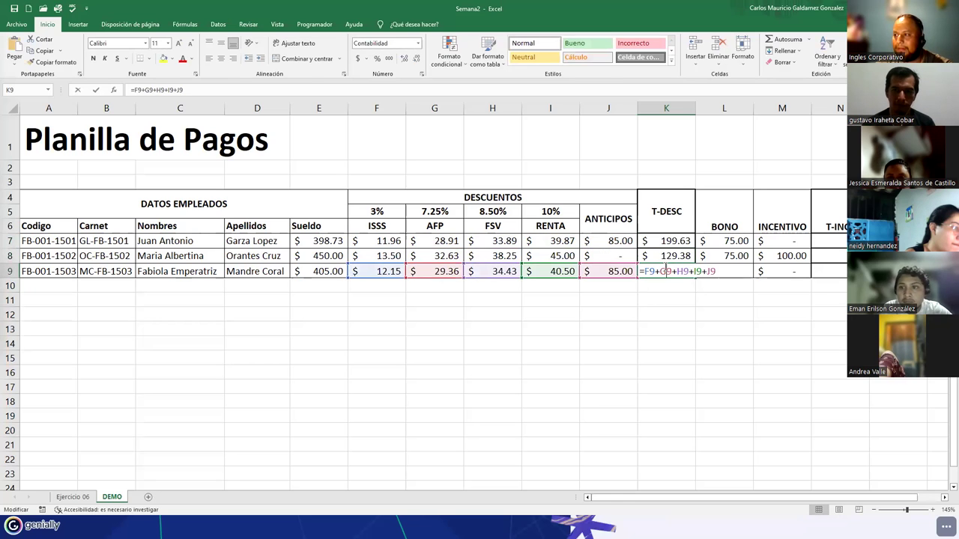
{"action": "left_click", "coordinate": [693, 280]}
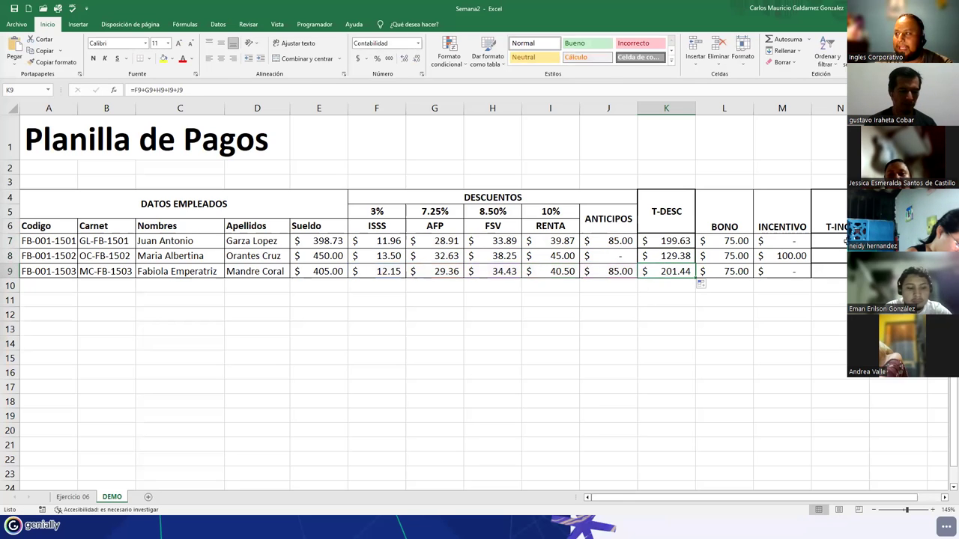
Total the first employee's bonus and incentive in N7 with the formula =L7+M7.
{"action": "left_click", "coordinate": [842, 240]}
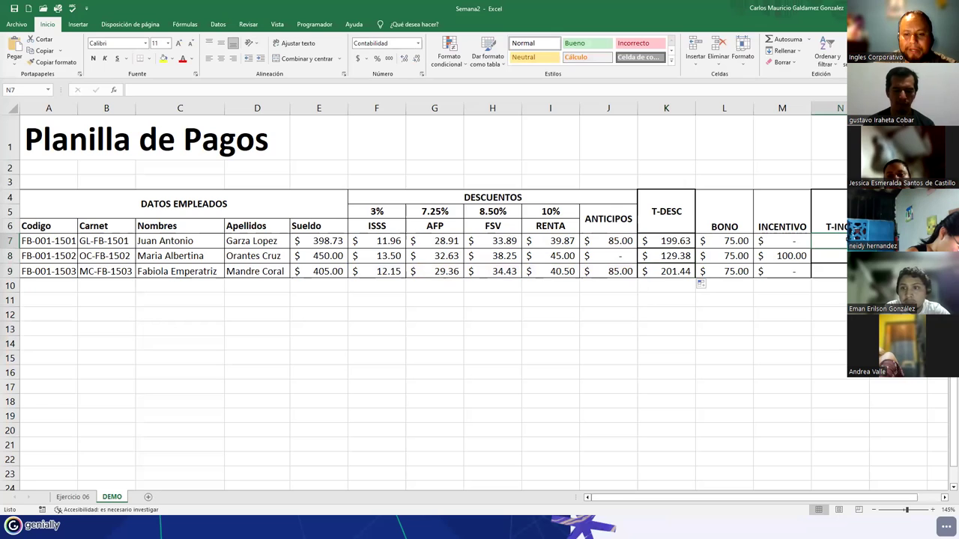
{"action": "type", "text": "="}
{"action": "key", "text": "Left"}
{"action": "key", "text": "Left"}
{"action": "type", "text": "+"}
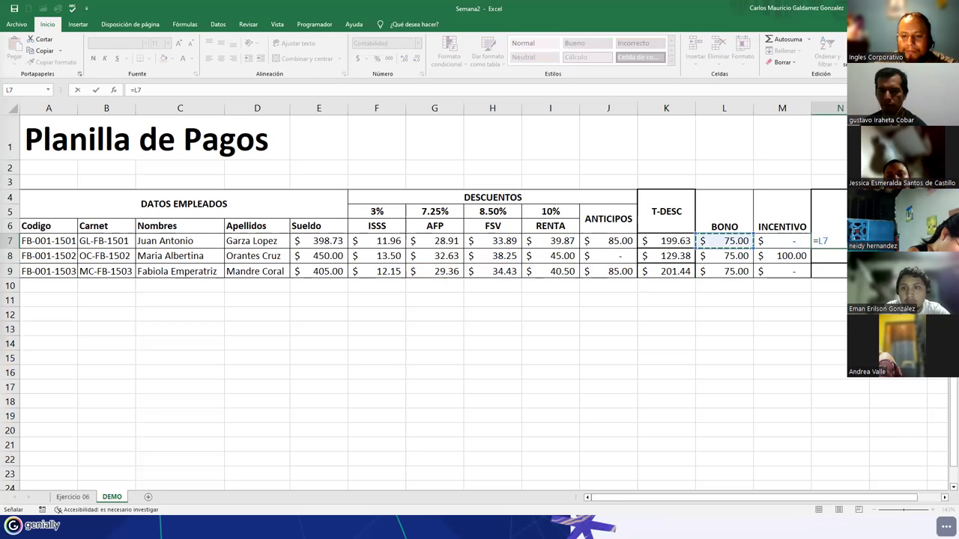
{"action": "key", "text": "Left"}
{"action": "key", "text": "Return"}
{"action": "key", "text": "Up"}
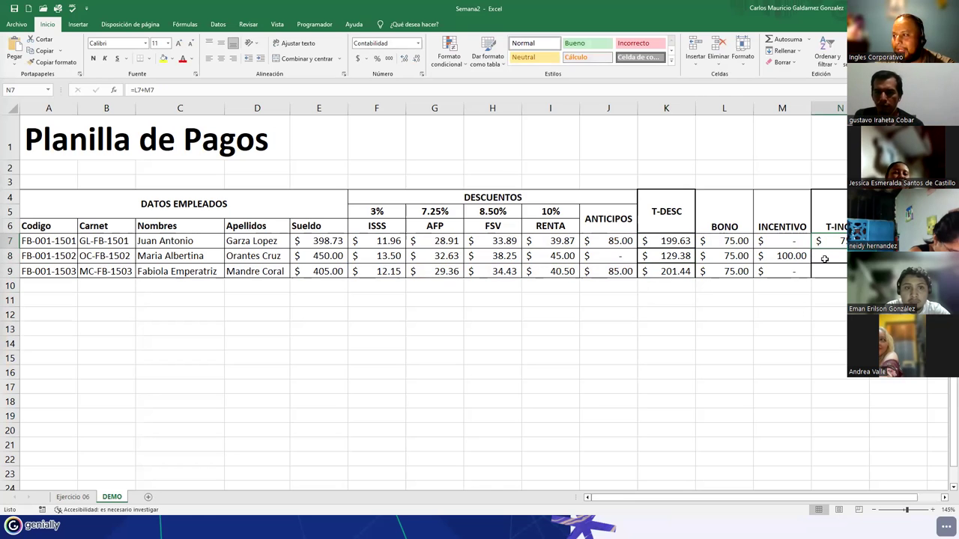
Copy the income total formula from N7 to N8:N9 for the other two employees.
{"action": "key", "text": "ctrl+c"}
{"action": "key", "text": "Down"}
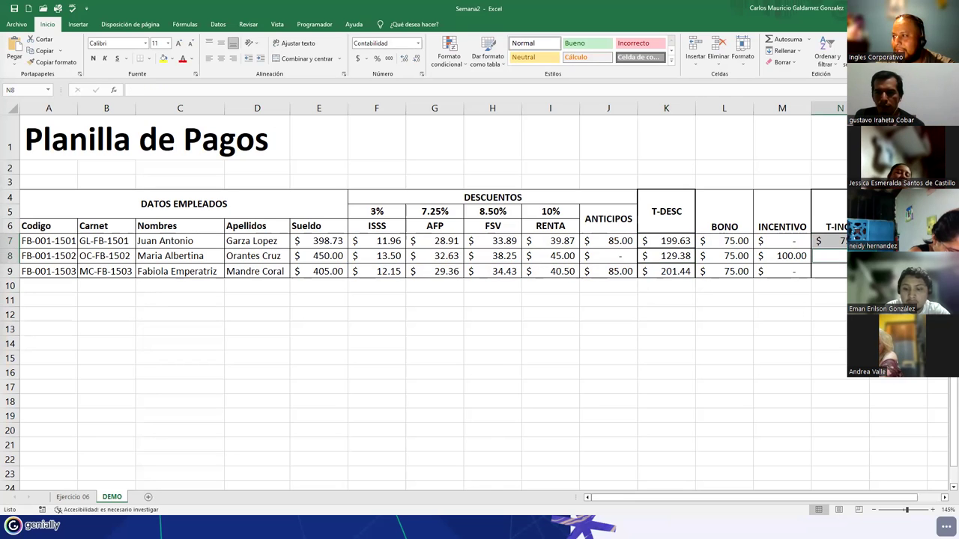
{"action": "key", "text": "Up"}
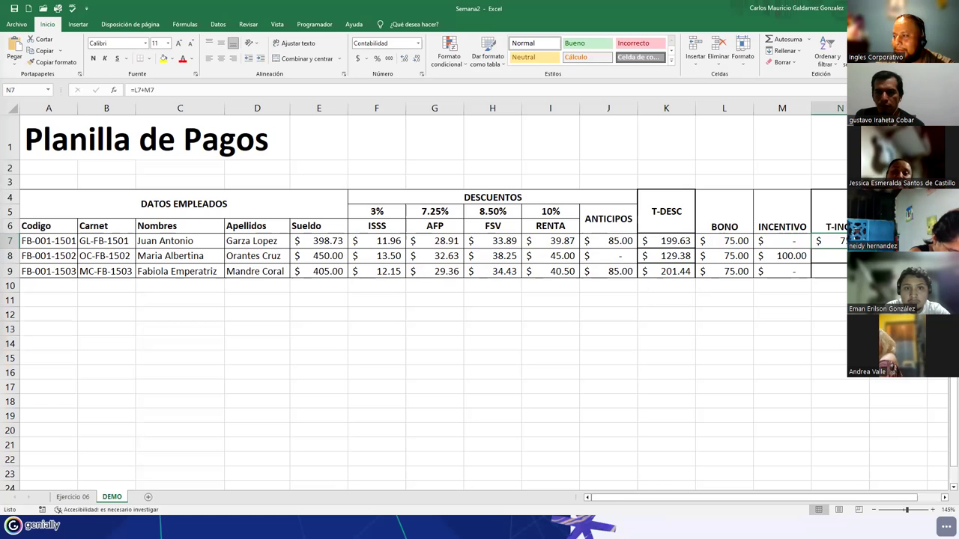
{"action": "key", "text": "Down"}
{"action": "key", "text": "shift+Down"}
{"action": "key", "text": "ctrl+v"}
{"action": "key", "text": "Down"}
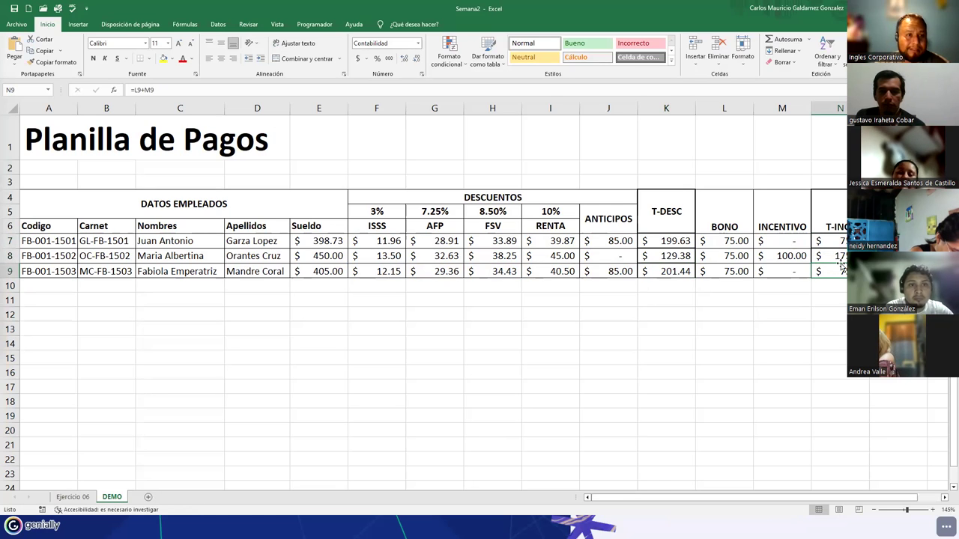
Calculate the first employee's pay after additions and deductions in O7 with the formula =(E7+N7)-K7.
{"action": "left_click", "coordinate": [897, 240]}
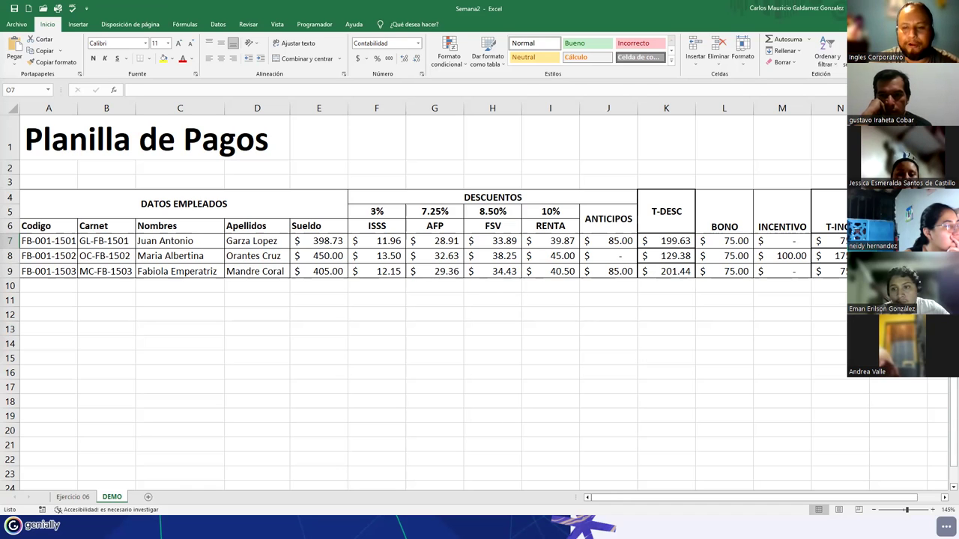
{"action": "type", "text": "=E"}
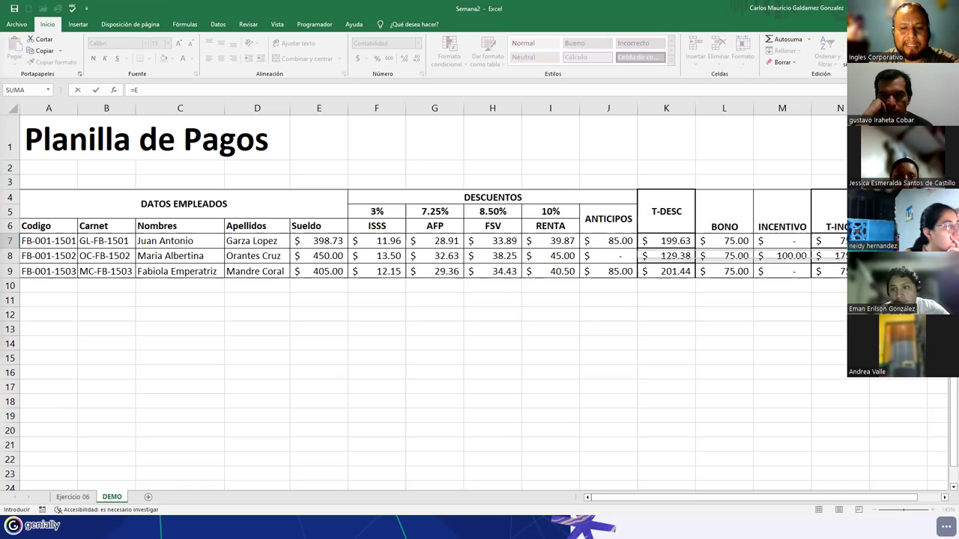
{"action": "left_click", "coordinate": [318, 241]}
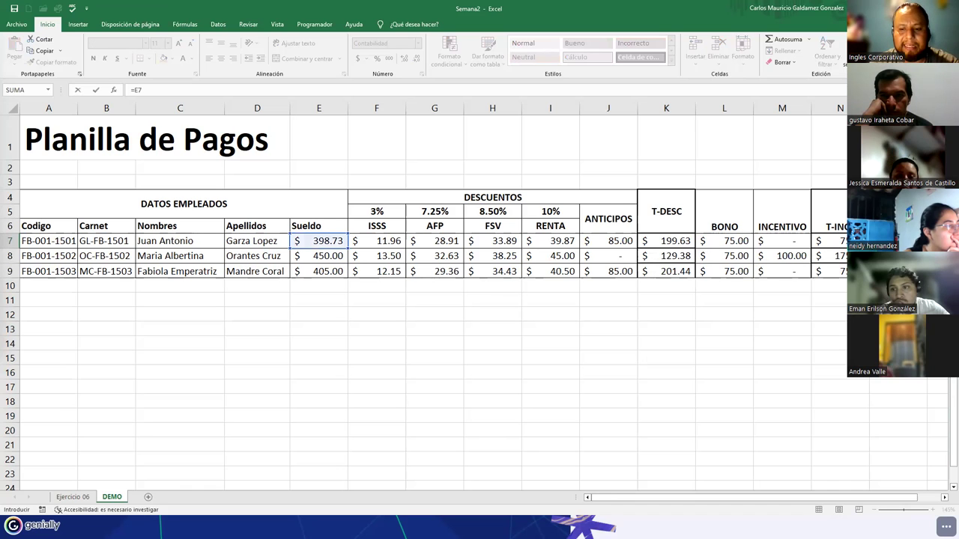
{"action": "key", "text": "BackSpace"}
{"action": "key", "text": "BackSpace"}
{"action": "type", "text": "("}
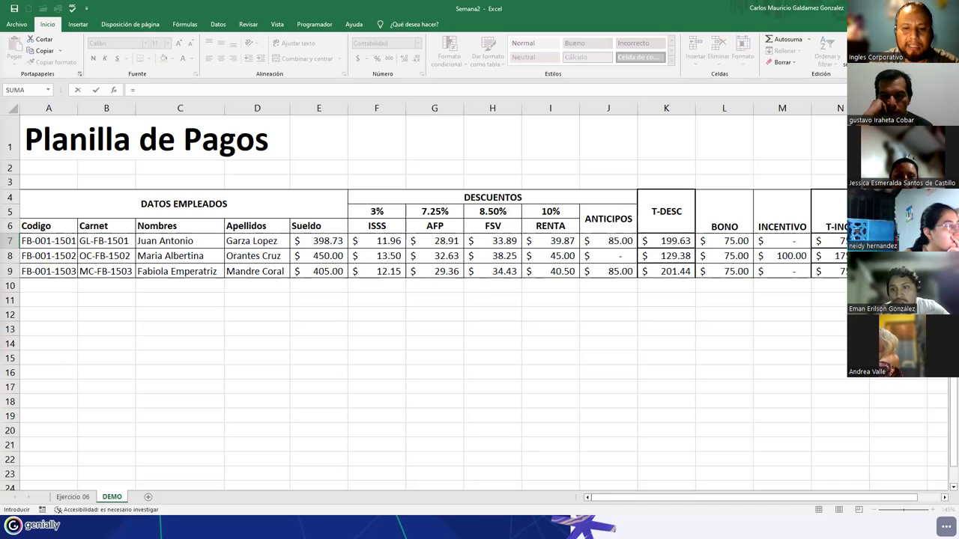
{"action": "left_click", "coordinate": [319, 240]}
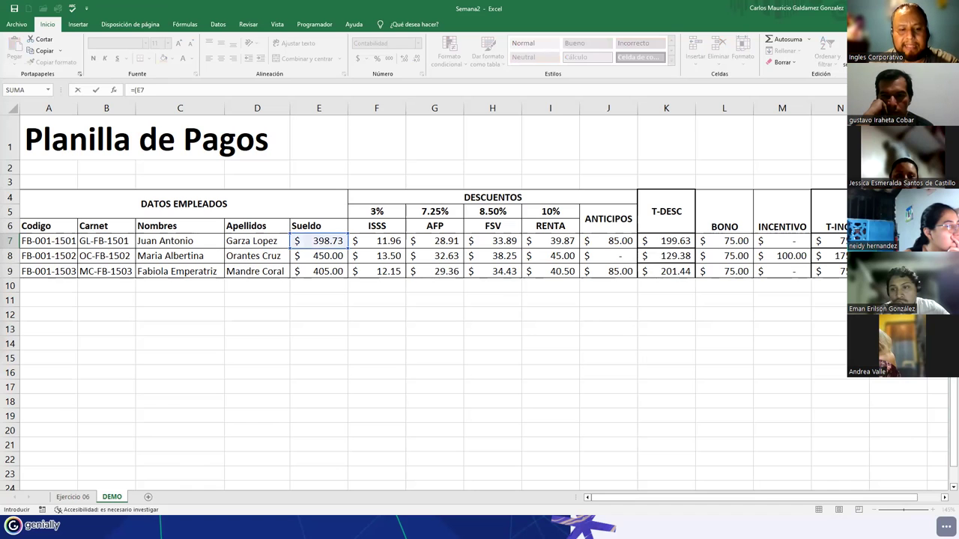
{"action": "type", "text": "+N"}
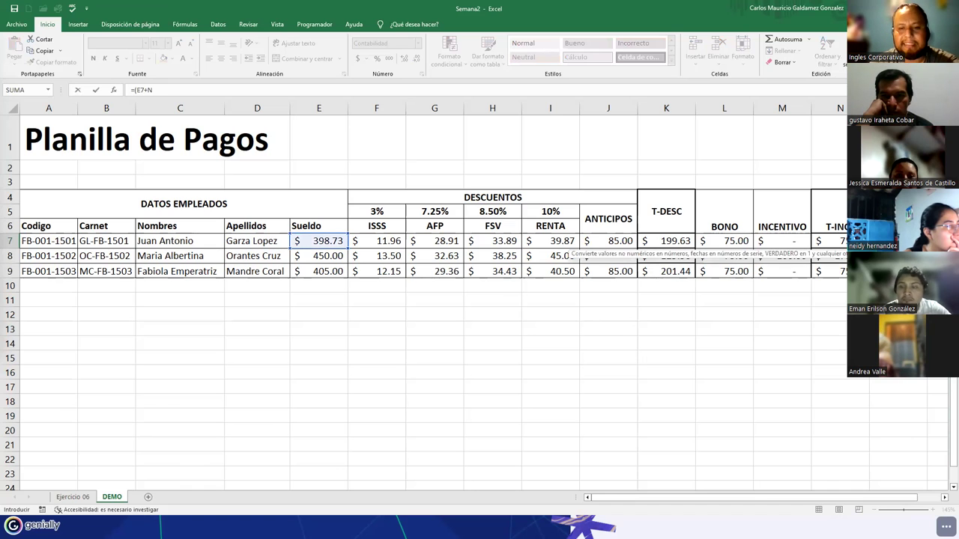
{"action": "left_click", "coordinate": [828, 241]}
{"action": "type", "text": ")"}
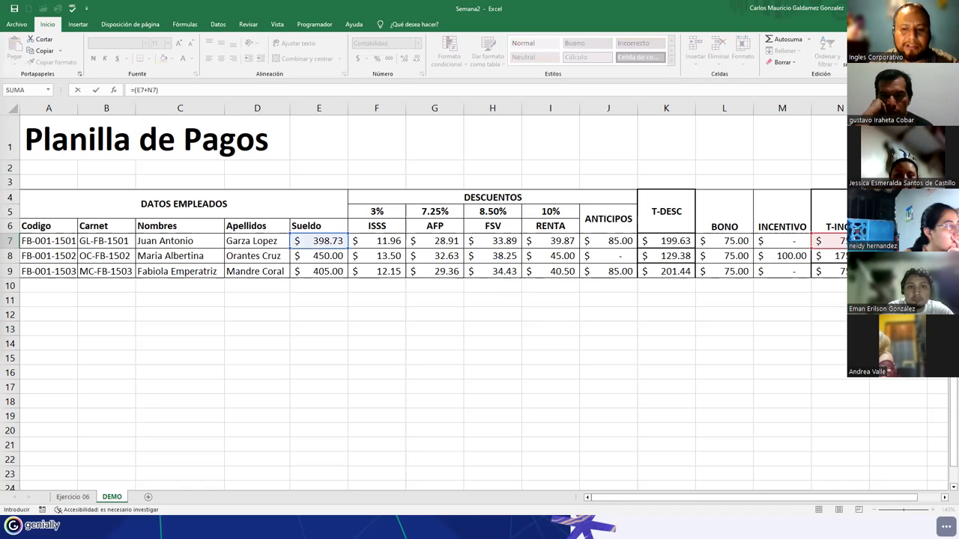
{"action": "type", "text": "-"}
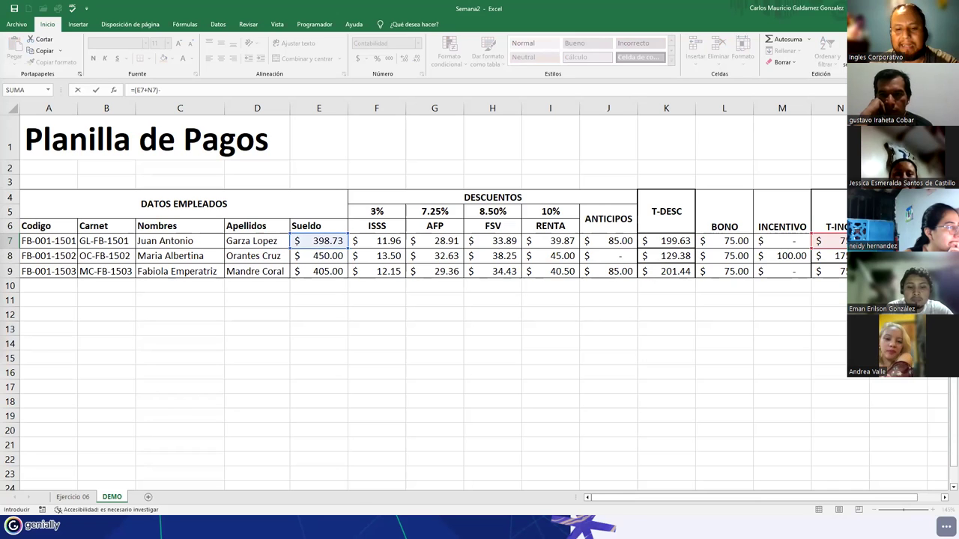
{"action": "type", "text": "K5"}
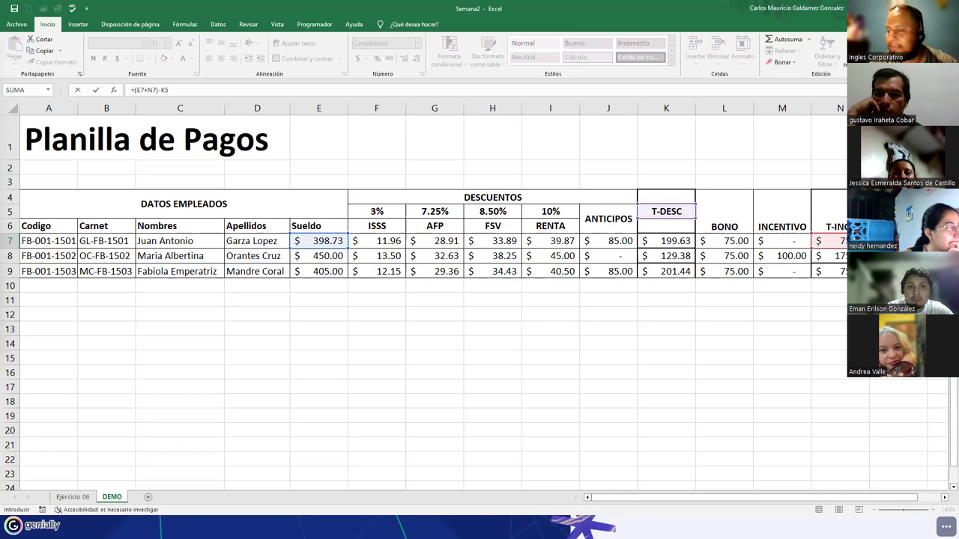
{"action": "key", "text": "BackSpace"}
{"action": "type", "text": "7"}
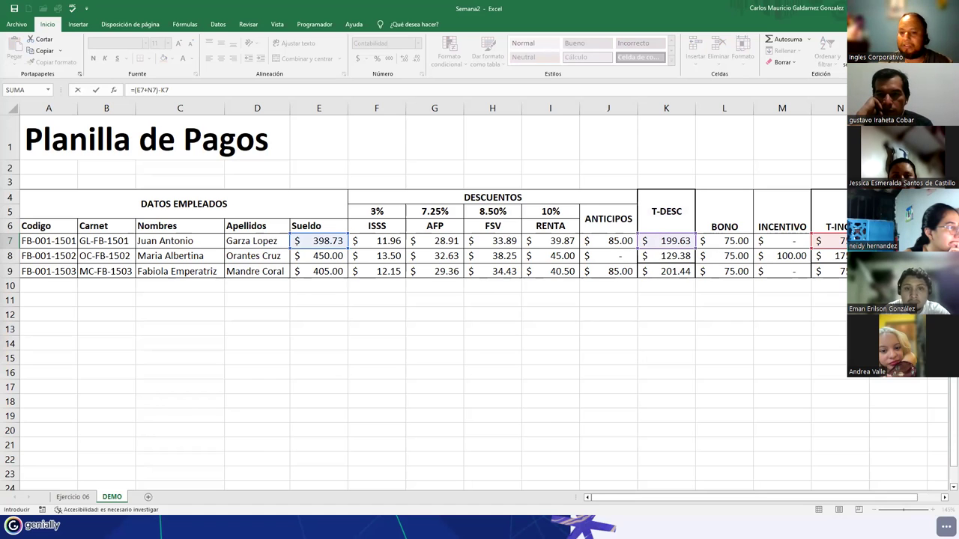
{"action": "key", "text": "Return"}
Fill the pay formula from O7 down through O9 for the remaining employees.
{"action": "key", "text": "Up"}
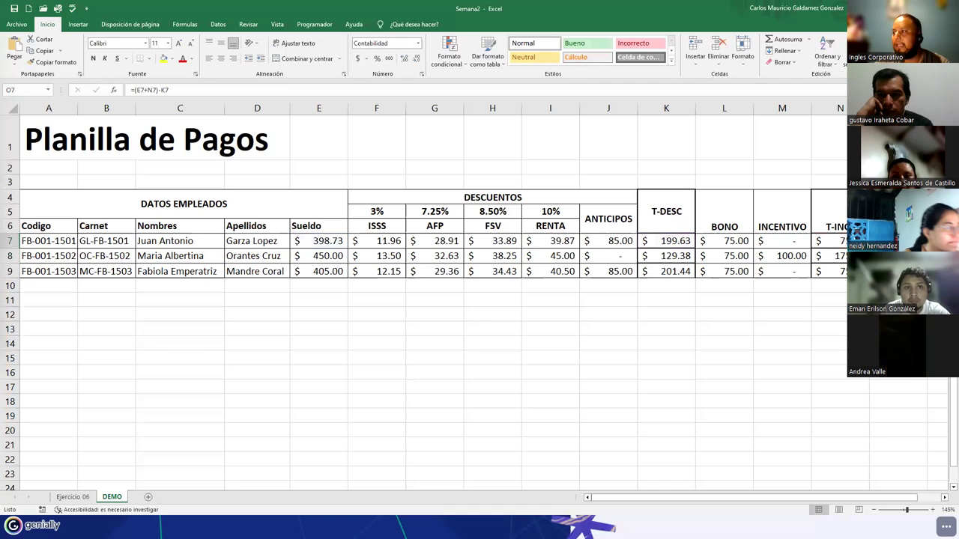
{"action": "left_click_drag", "start_coordinate": [926, 248], "coordinate": [926, 277]}
{"action": "left_click", "coordinate": [899, 271]}
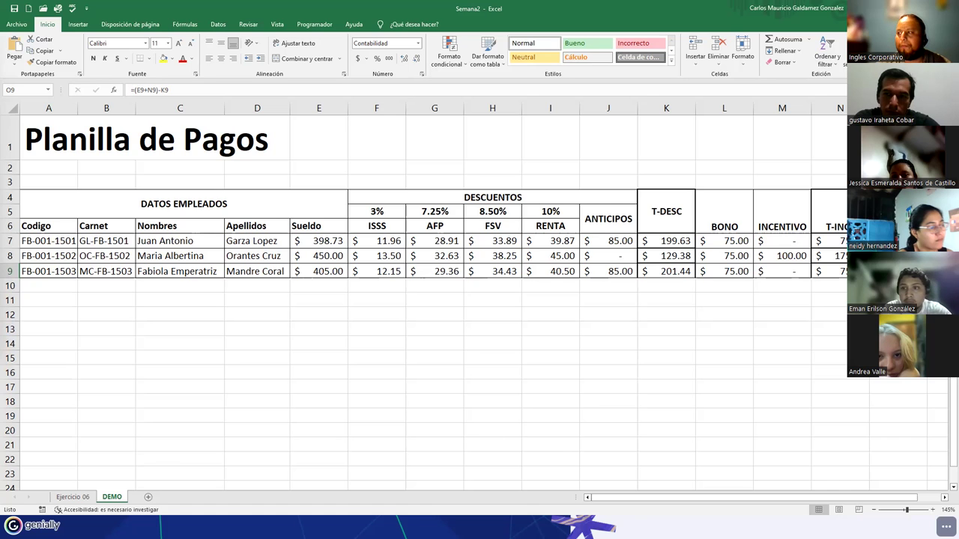
Review the totals in columns K, N and O and the first employee's deductions in row 7.
{"action": "left_click_drag", "start_coordinate": [674, 241], "coordinate": [672, 272]}
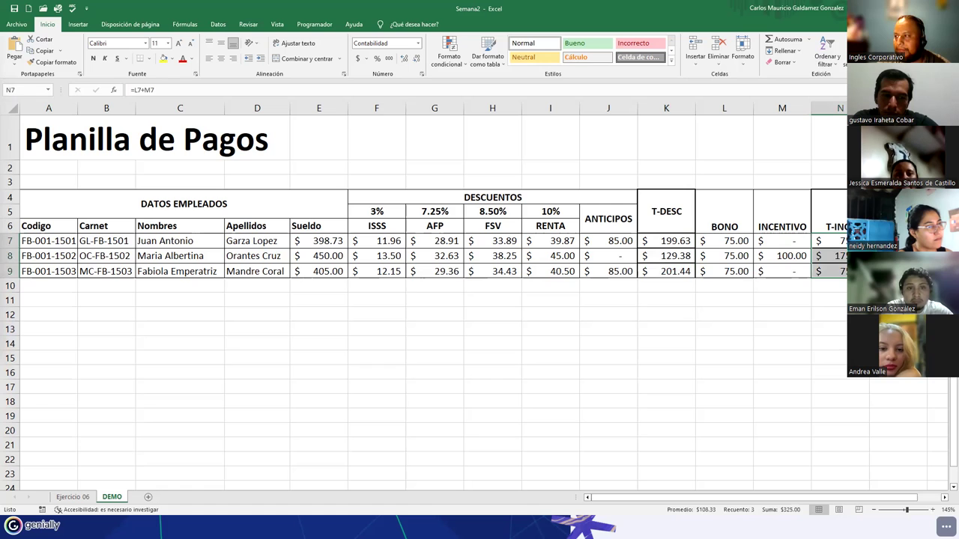
{"action": "left_click_drag", "start_coordinate": [898, 241], "coordinate": [898, 271]}
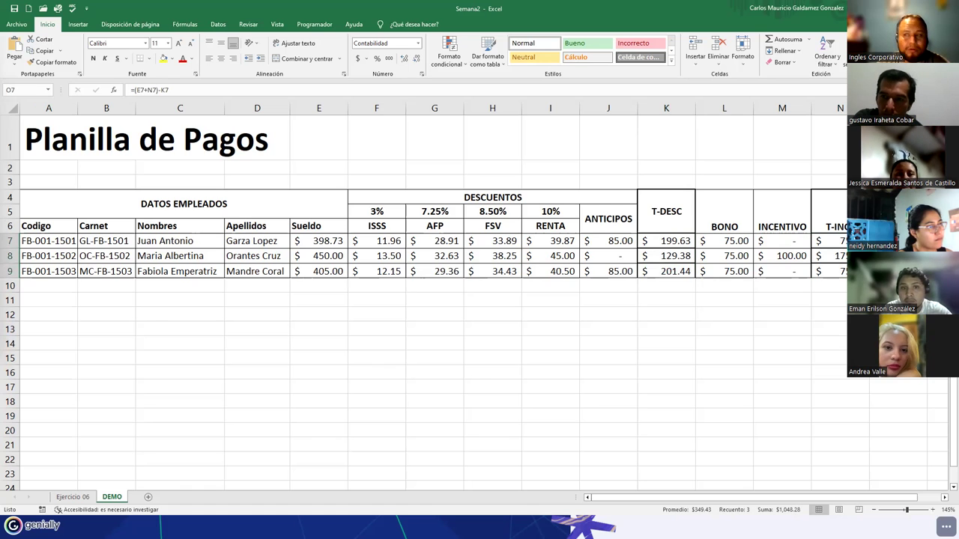
{"action": "left_click", "coordinate": [368, 242]}
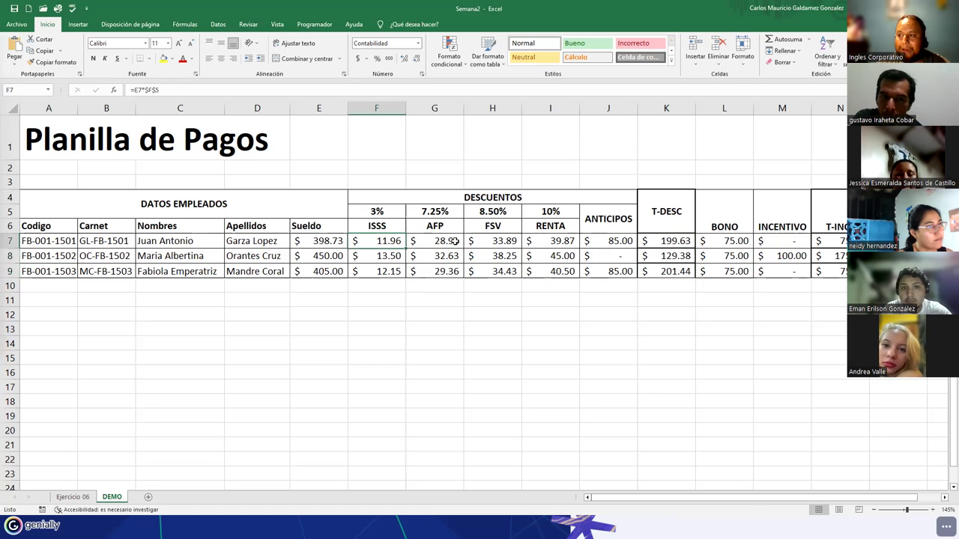
{"action": "left_click_drag", "start_coordinate": [455, 241], "coordinate": [604, 243]}
{"action": "left_click", "coordinate": [618, 258]}
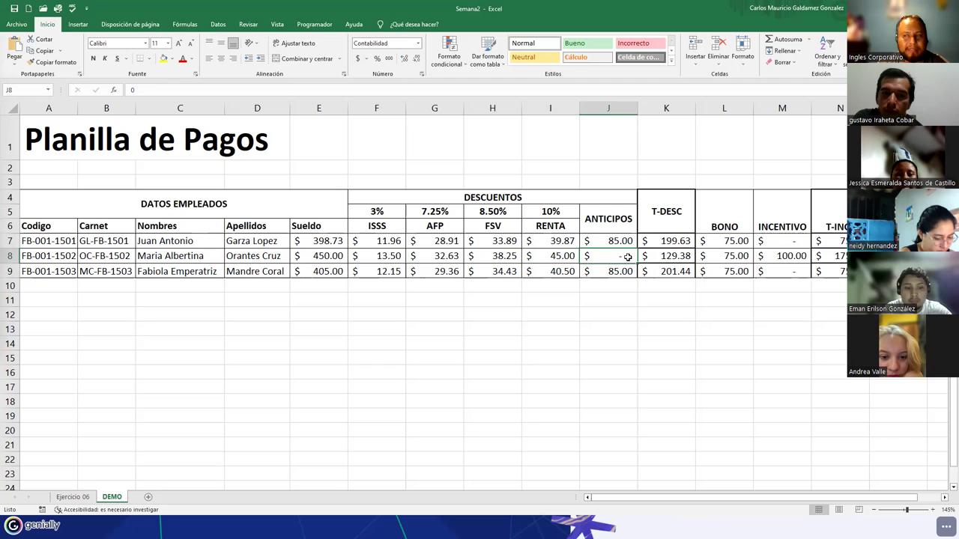
Examine how the row 7 ISSS, AFP, FSV and RENTA formulas relate the salary in E7 to the rates in F5:I5.
{"action": "left_click", "coordinate": [378, 245]}
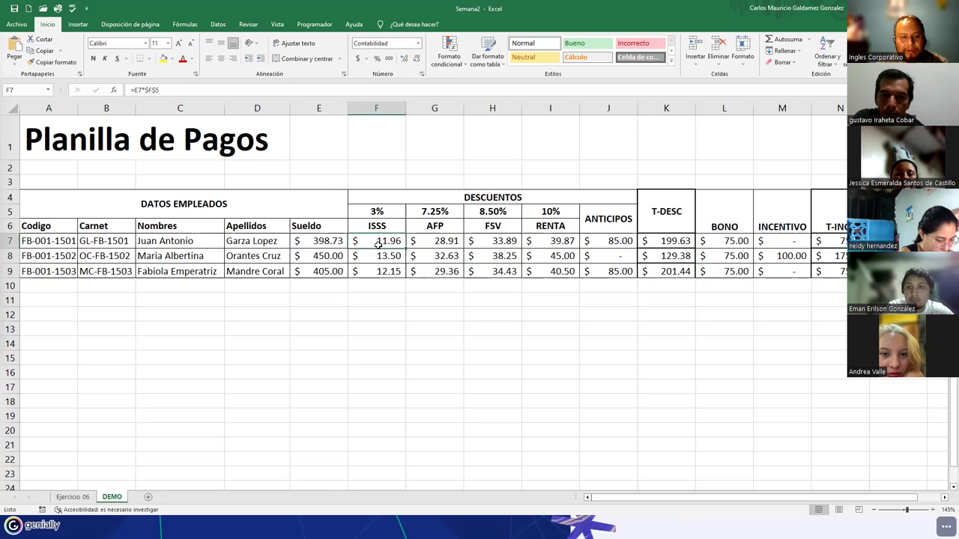
{"action": "double_click", "coordinate": [379, 243]}
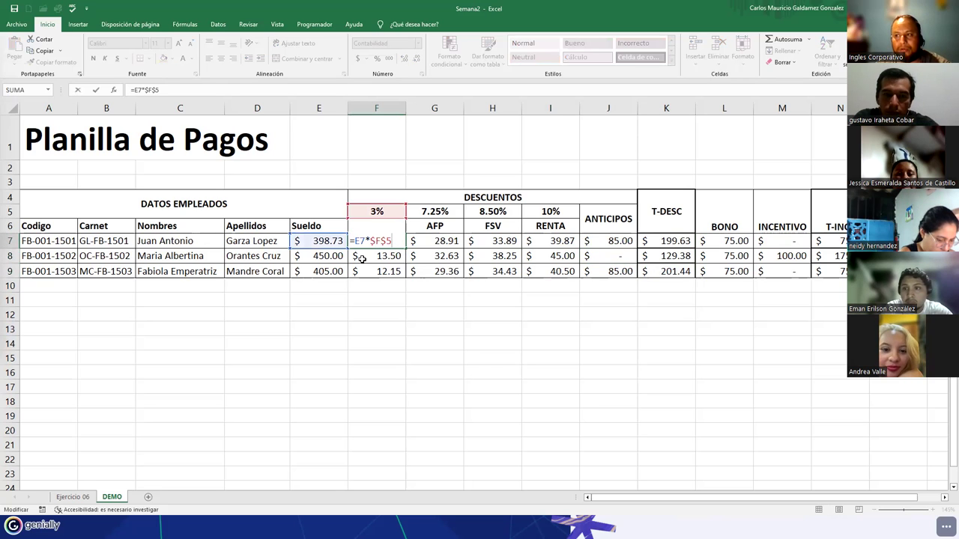
{"action": "left_click", "coordinate": [321, 241]}
{"action": "left_click", "coordinate": [386, 241]}
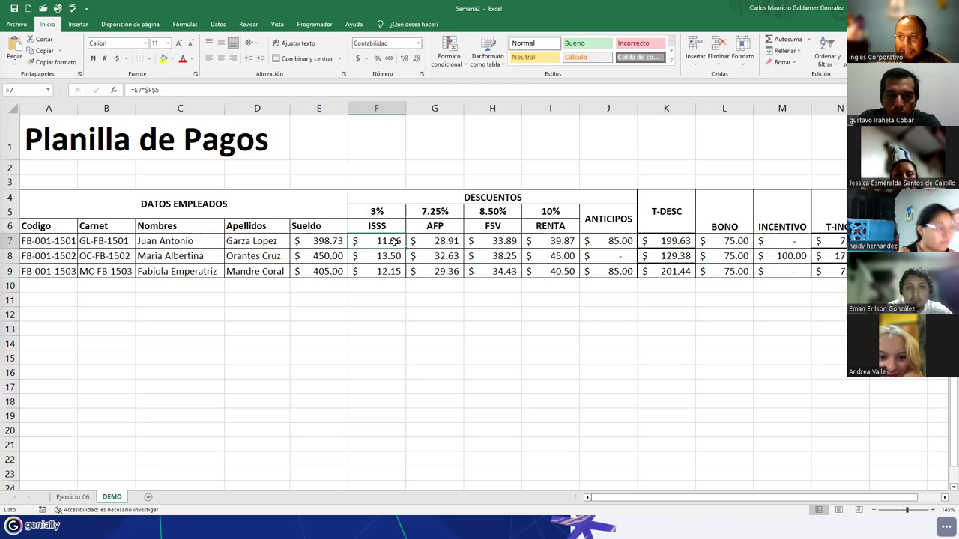
{"action": "left_click", "coordinate": [382, 214]}
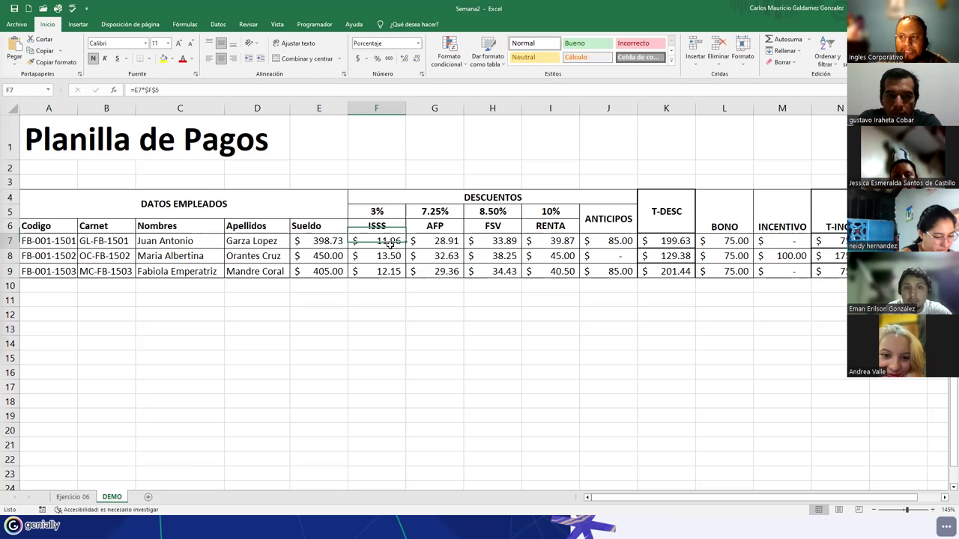
{"action": "left_click", "coordinate": [441, 214]}
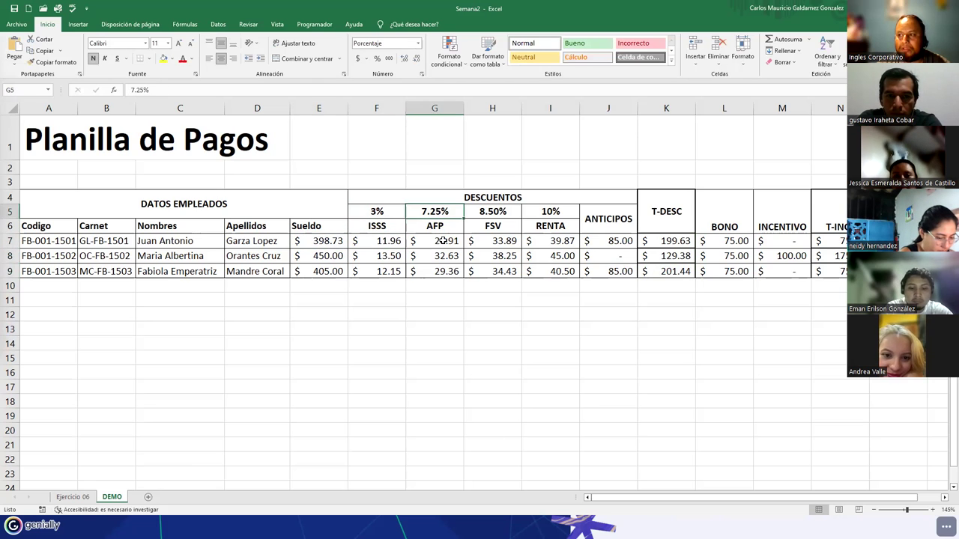
{"action": "left_click", "coordinate": [444, 241]}
{"action": "left_click", "coordinate": [500, 210]}
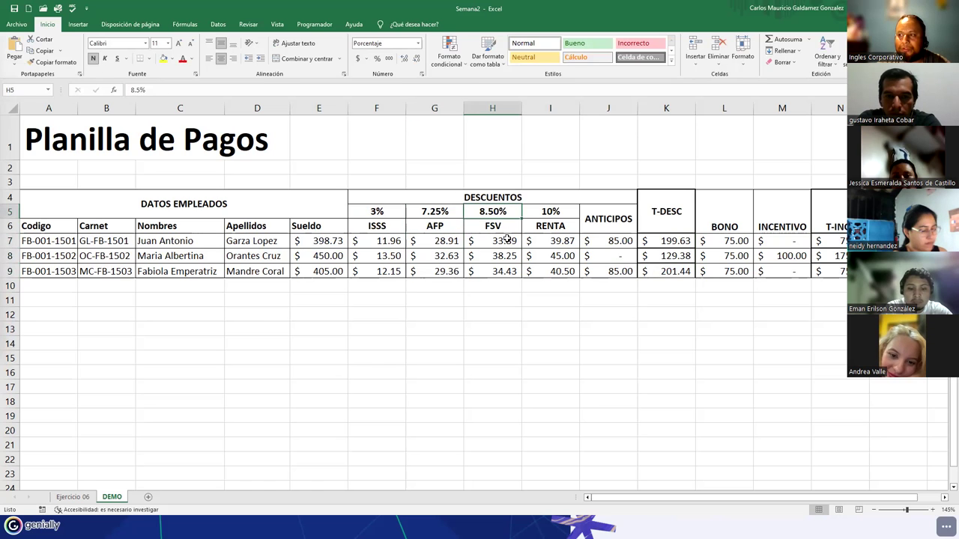
{"action": "left_click", "coordinate": [553, 213]}
{"action": "left_click", "coordinate": [559, 239]}
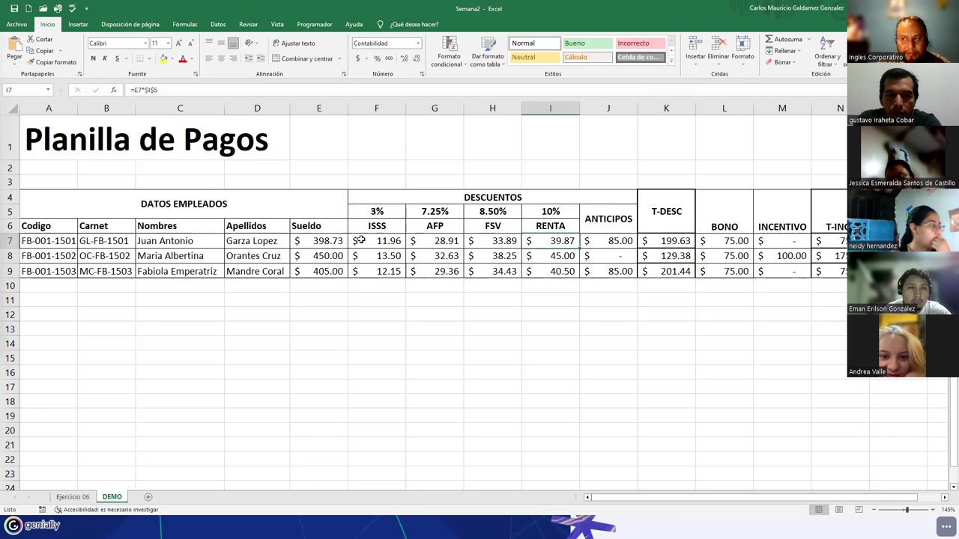
Review the first employee's total deductions formula in K7 and the final pay formula in O7.
{"action": "left_click", "coordinate": [662, 244]}
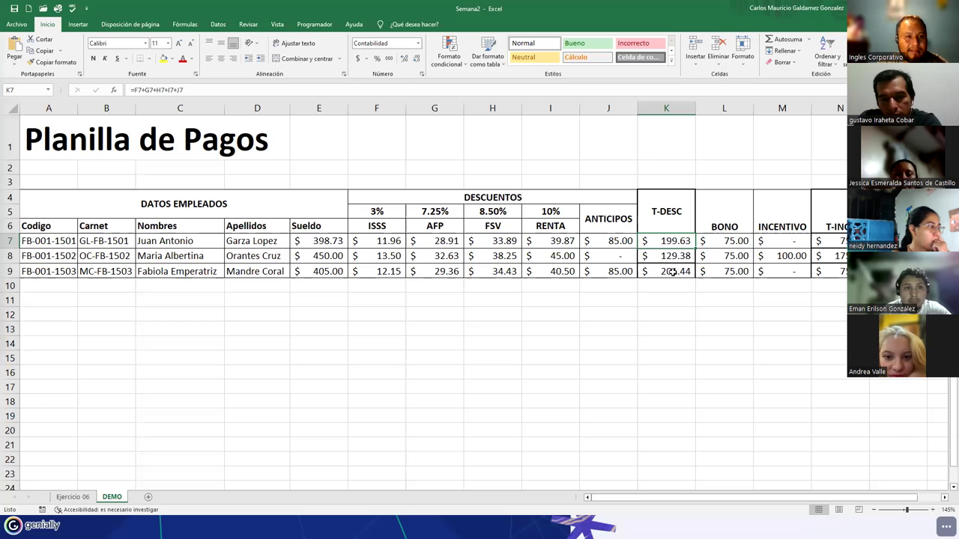
{"action": "key", "text": "Right"}
{"action": "key", "text": "Right"}
{"action": "key", "text": "Right"}
{"action": "key", "text": "Right"}
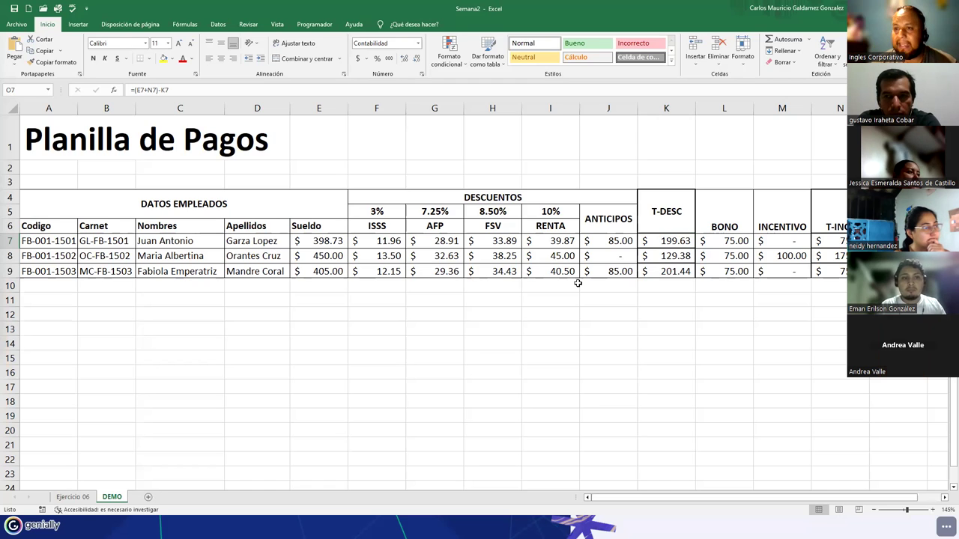
{"action": "left_click", "coordinate": [330, 291]}
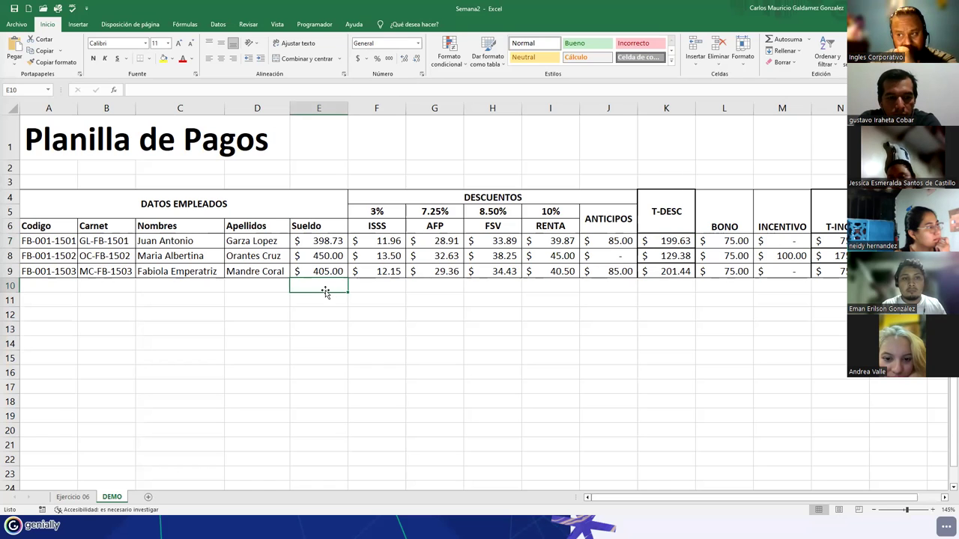
Extend the employee code series from A9 down to A16 and apply all borders to B10:O16.
{"action": "left_click", "coordinate": [27, 287]}
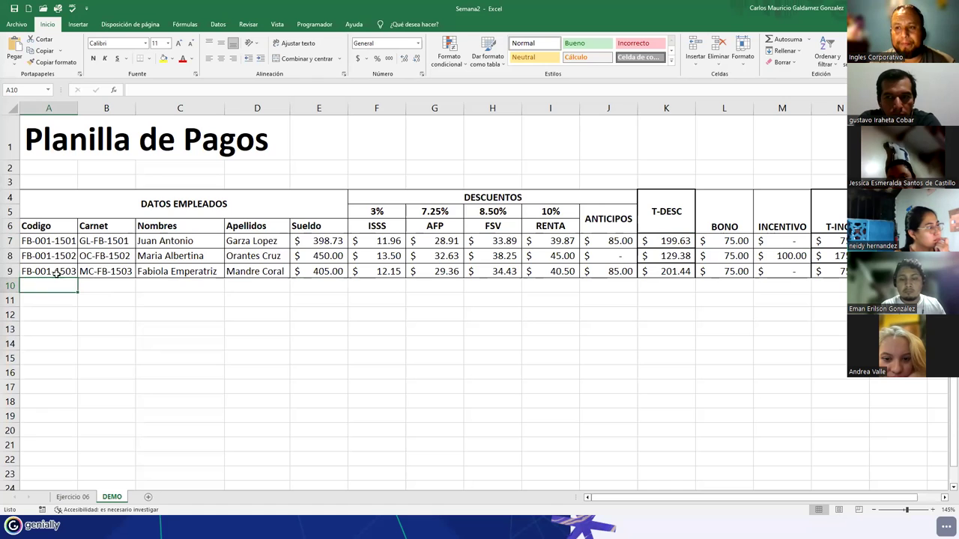
{"action": "left_click_drag", "start_coordinate": [57, 247], "coordinate": [63, 377]}
{"action": "left_click_drag", "start_coordinate": [101, 289], "coordinate": [927, 378]}
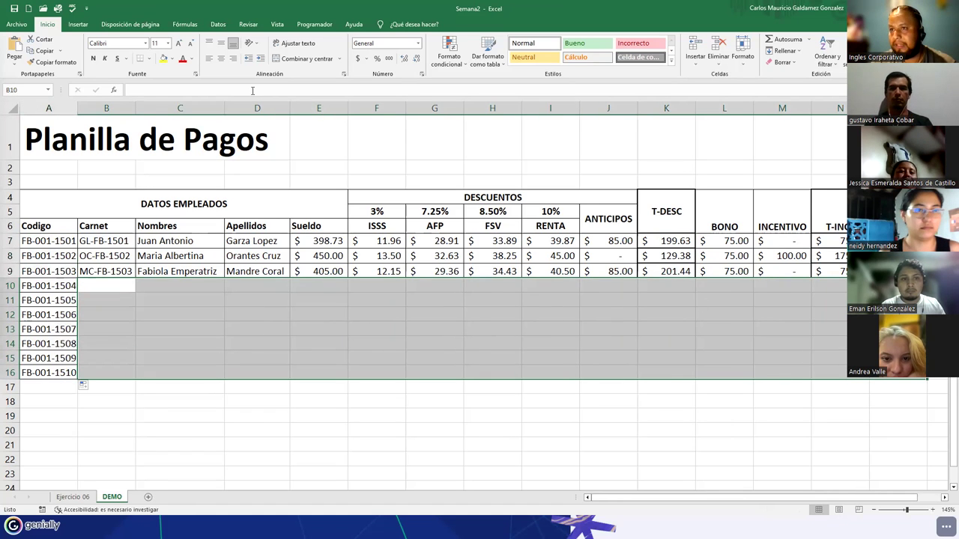
{"action": "left_click", "coordinate": [148, 58]}
{"action": "left_click", "coordinate": [160, 144]}
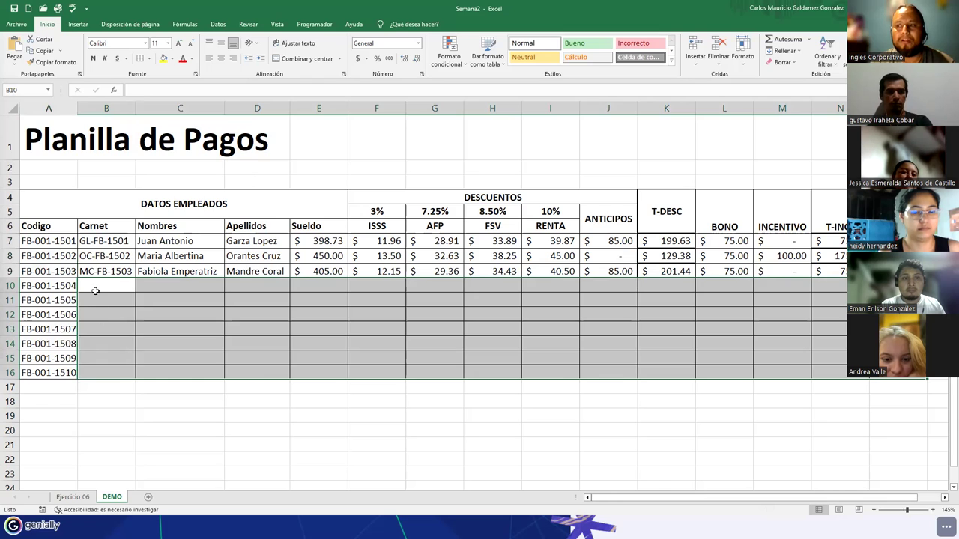
Fill the ISSS formula from F7 down through F9 again.
{"action": "left_click", "coordinate": [95, 292]}
{"action": "left_click", "coordinate": [380, 288]}
{"action": "left_click", "coordinate": [389, 238]}
{"action": "left_click_drag", "start_coordinate": [406, 249], "coordinate": [402, 282]}
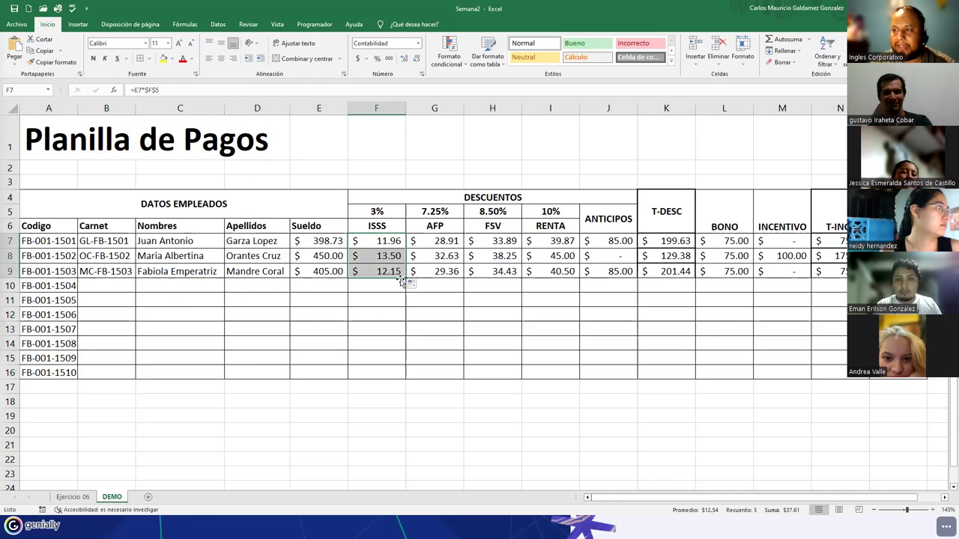
Enter the salaries 600, 541, 543, 388, 910, 545 and 607 in E10 through E16.
{"action": "left_click", "coordinate": [327, 284]}
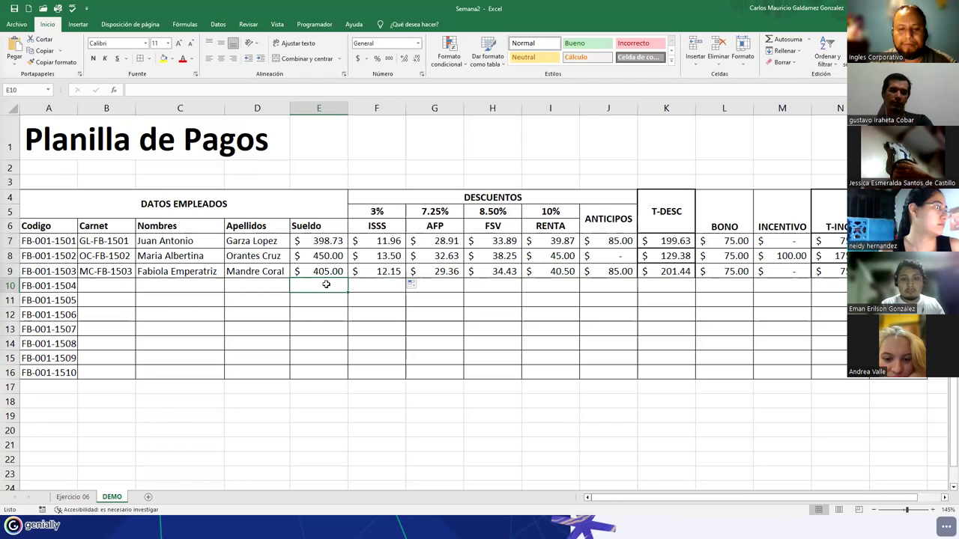
{"action": "type", "text": "600"}
{"action": "key", "text": "Return"}
{"action": "type", "text": "541"}
{"action": "key", "text": "Return"}
{"action": "type", "text": "543"}
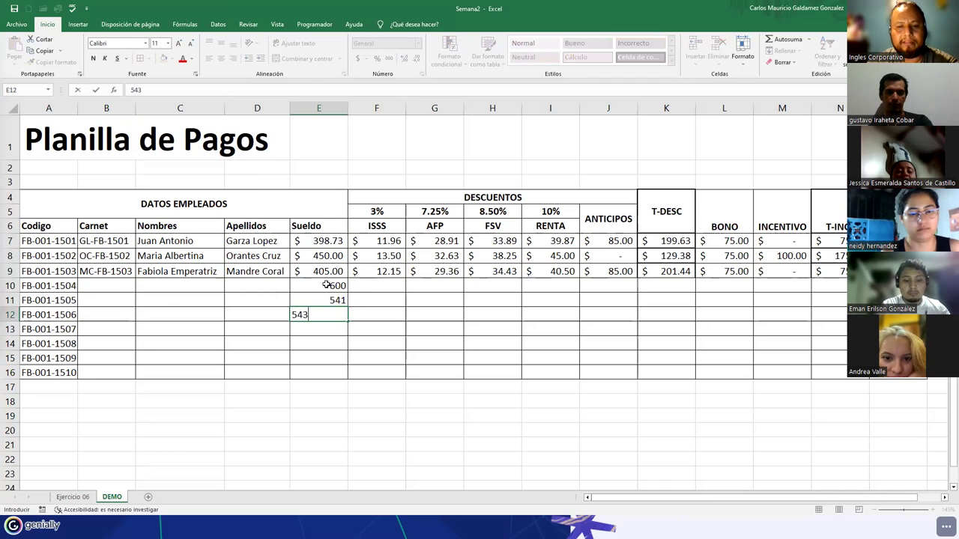
{"action": "key", "text": "Return"}
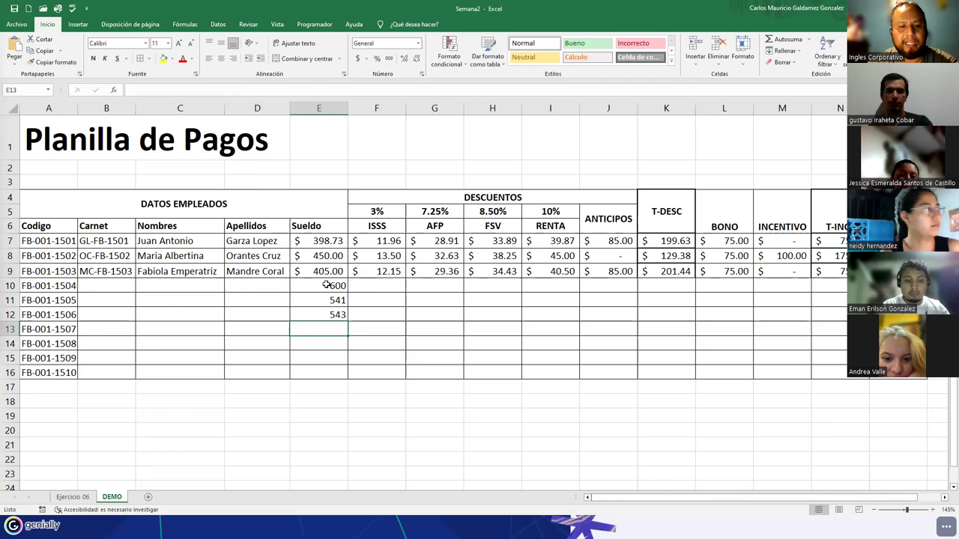
{"action": "type", "text": "388"}
{"action": "key", "text": "Return"}
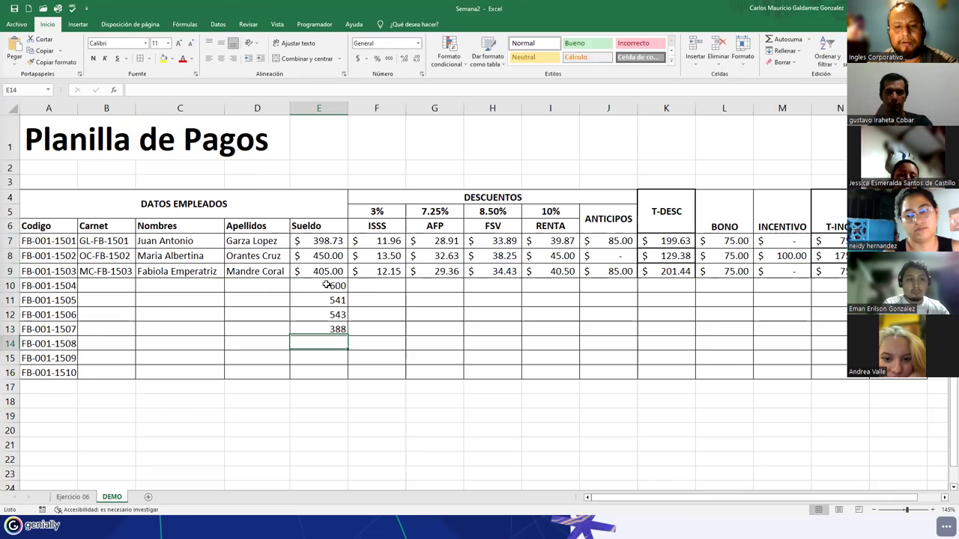
{"action": "type", "text": "910"}
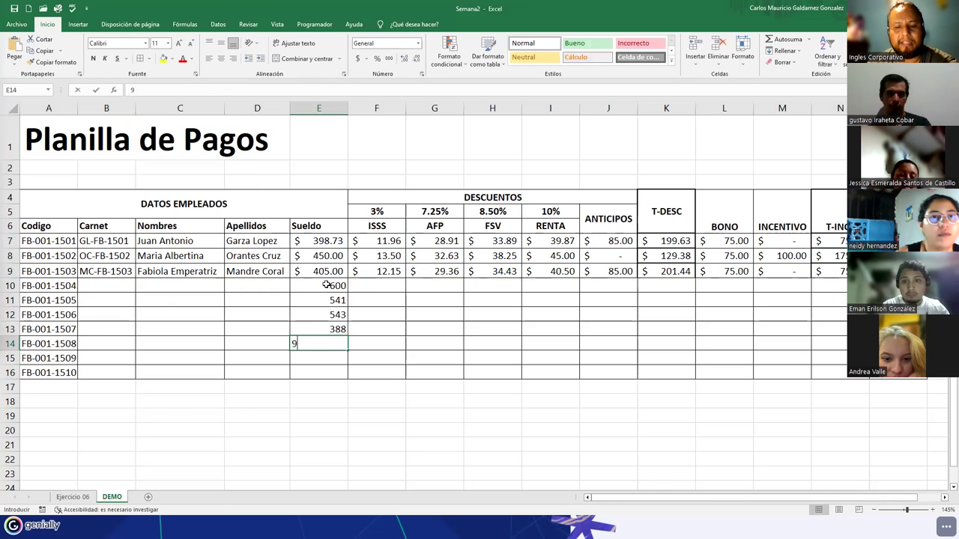
{"action": "key", "text": "Return"}
{"action": "type", "text": "545"}
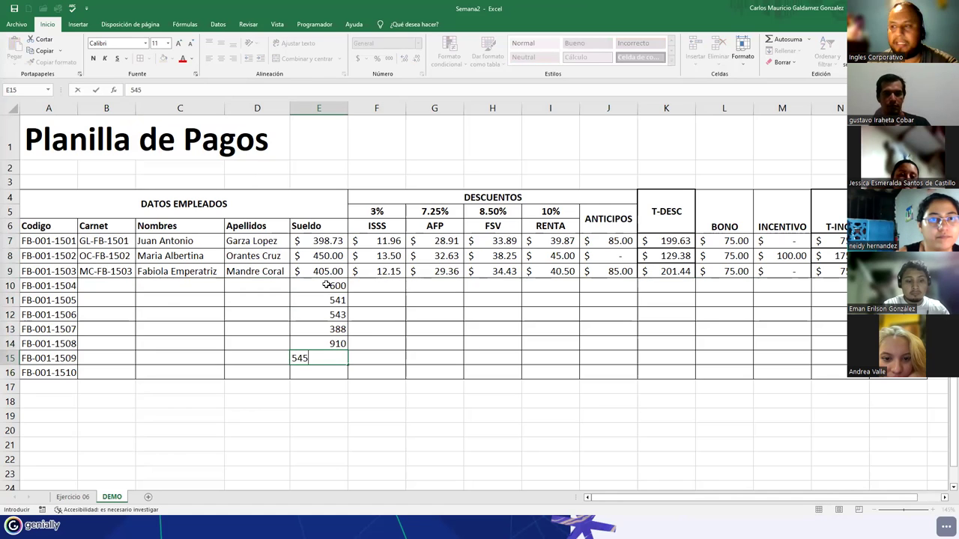
{"action": "key", "text": "Return"}
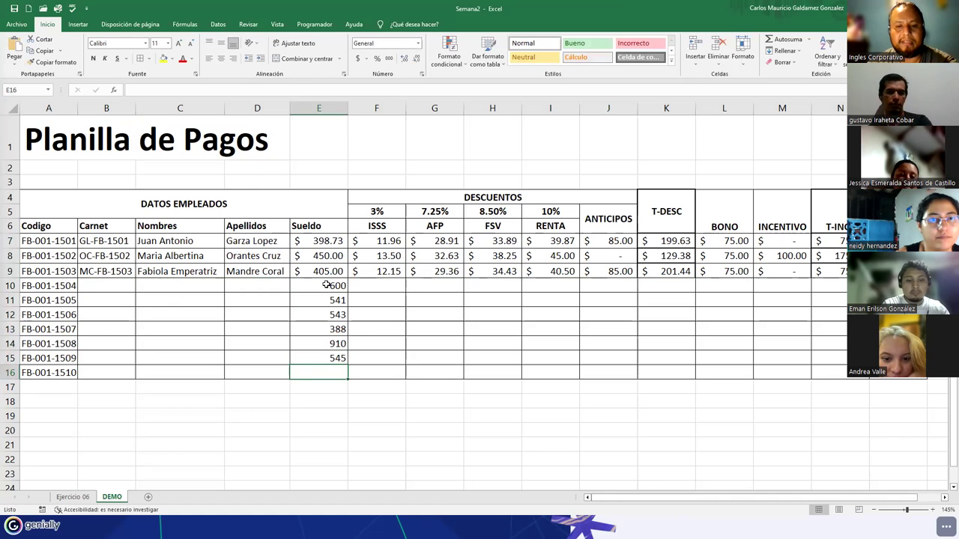
{"action": "type", "text": "607"}
{"action": "key", "text": "Return"}
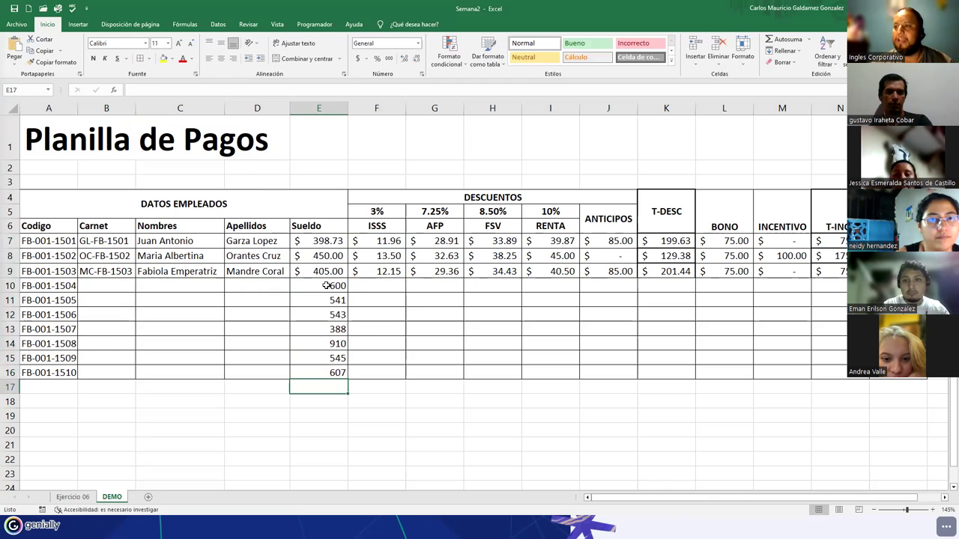
Try filling the ISSS formula from F9 down through F16 and clear the copied cells F10:F16.
{"action": "left_click", "coordinate": [378, 272]}
{"action": "double_click", "coordinate": [405, 279]}
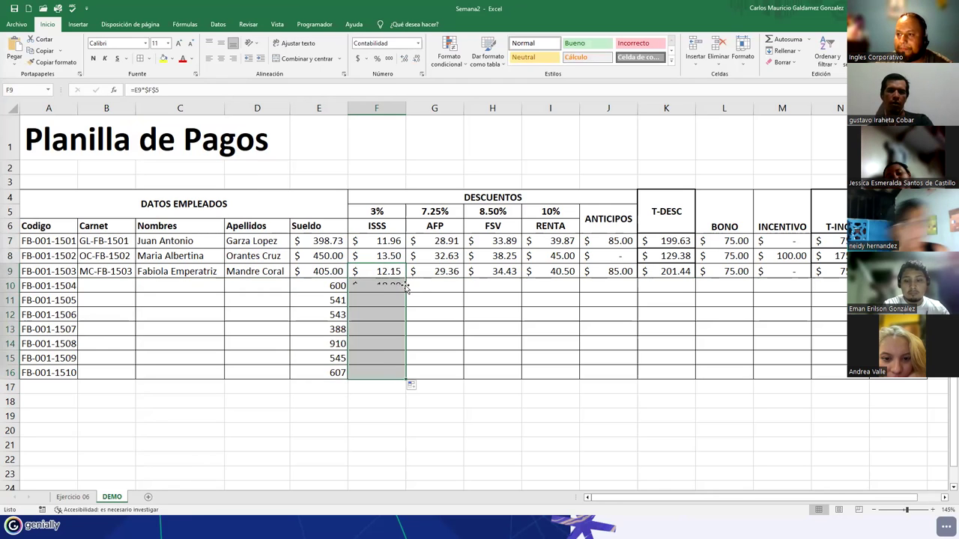
{"action": "left_click_drag", "start_coordinate": [368, 285], "coordinate": [373, 372]}
{"action": "key", "text": "Delete"}
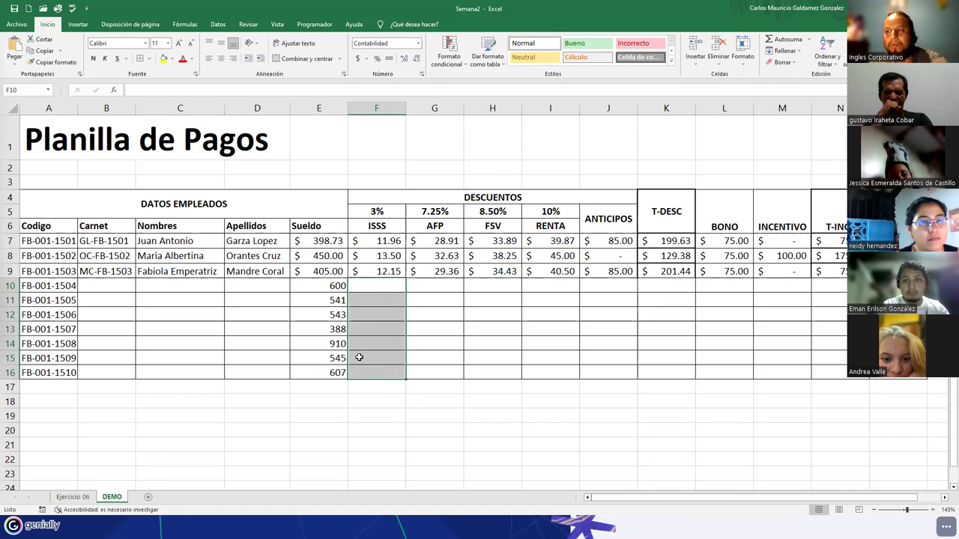
{"action": "left_click", "coordinate": [376, 286]}
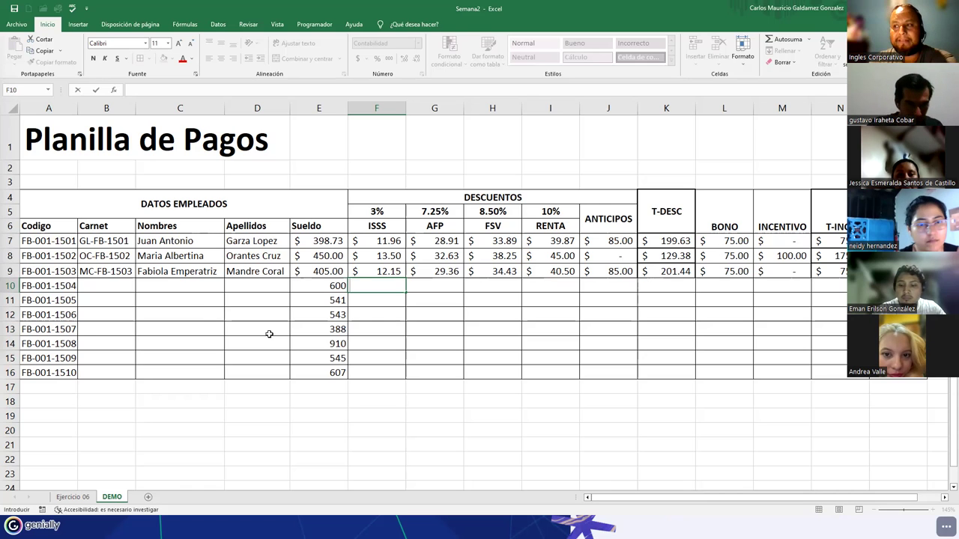
{"action": "left_click", "coordinate": [354, 305]}
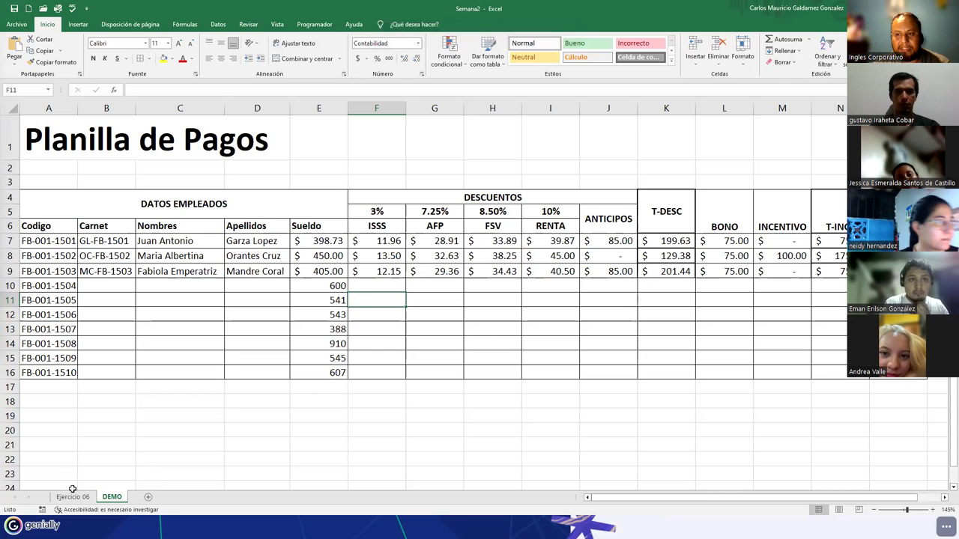
Open the Ejercicio 06 sheet, enlarge it and take a screen snip of the commission table.
{"action": "left_click", "coordinate": [72, 496]}
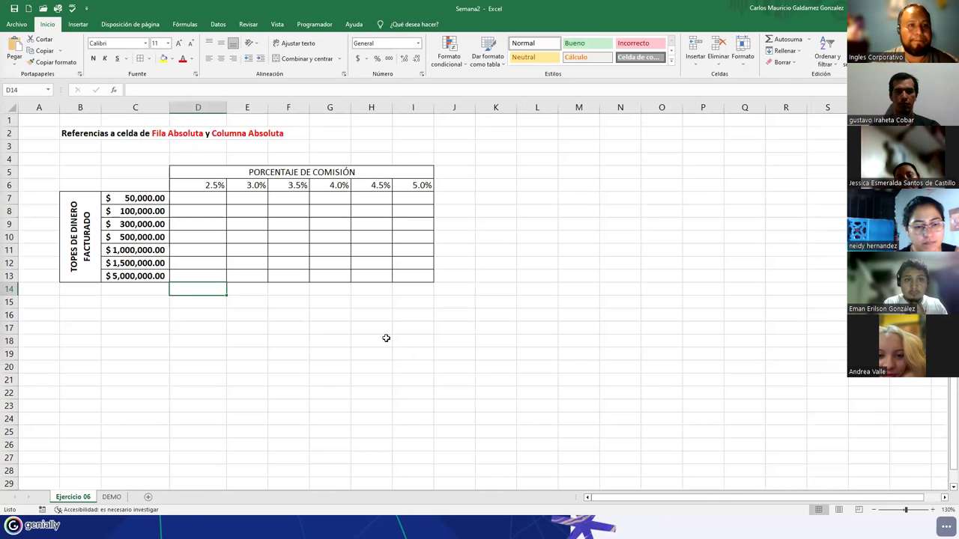
{"action": "scroll", "coordinate": [80, 172], "scroll_direction": "up", "scroll_amount": 1}
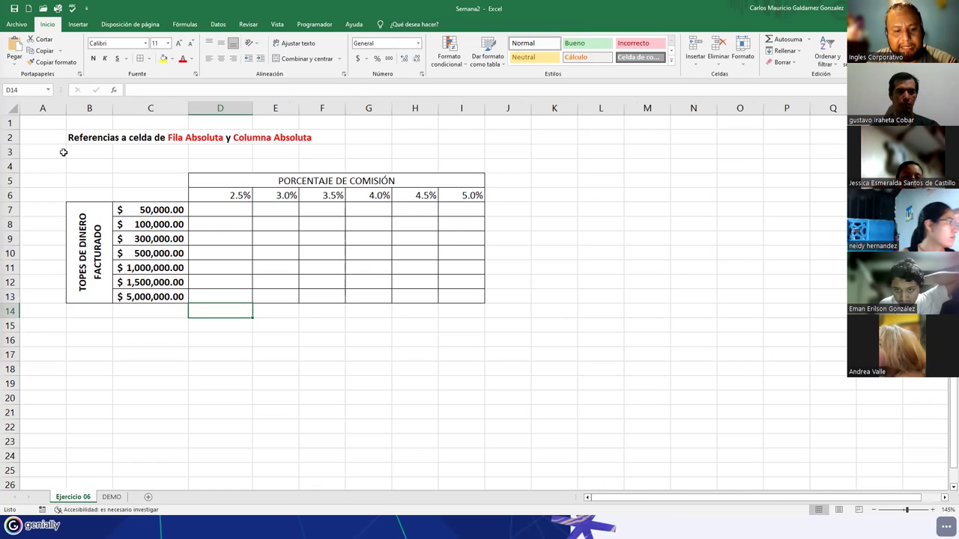
{"action": "key", "text": "super+shift+s"}
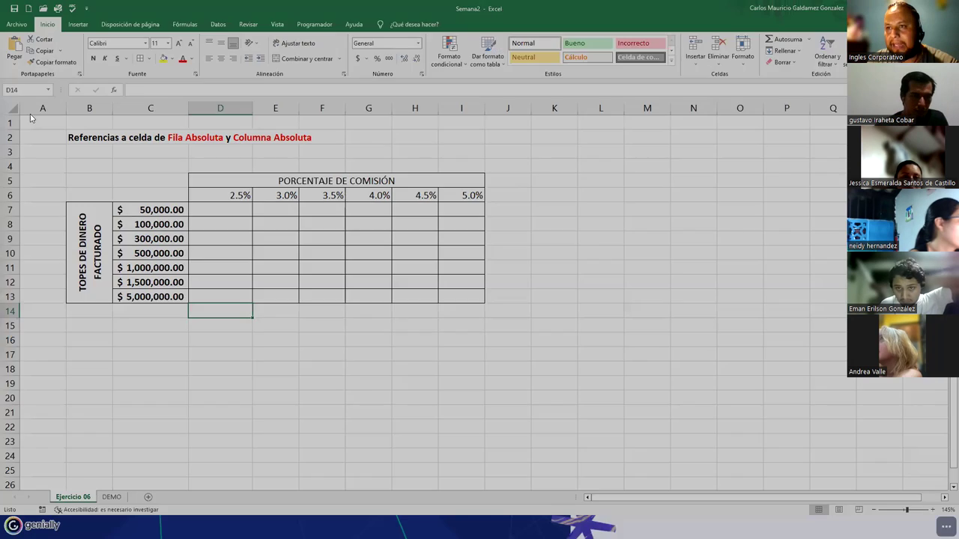
{"action": "left_click_drag", "start_coordinate": [7, 99], "coordinate": [534, 371]}
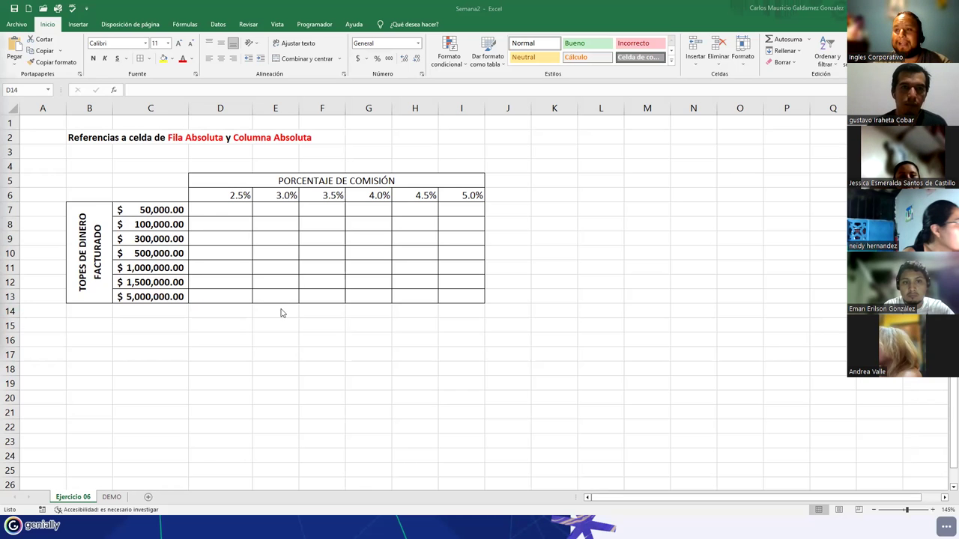
Examine how the billed amount in C7 combines with the commission percentages in D6:I6 across row 7.
{"action": "left_click", "coordinate": [148, 212]}
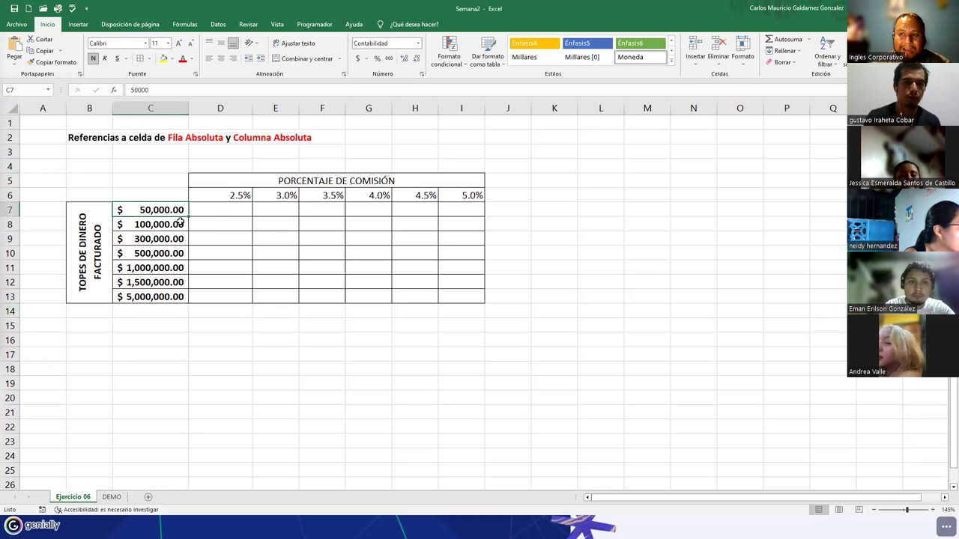
{"action": "left_click", "coordinate": [232, 197]}
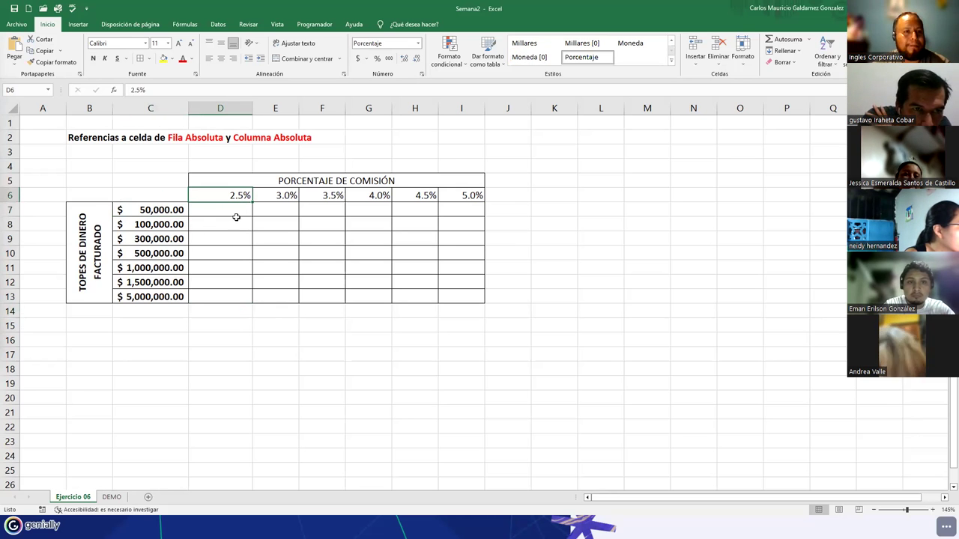
{"action": "left_click", "coordinate": [273, 197]}
{"action": "left_click", "coordinate": [314, 198]}
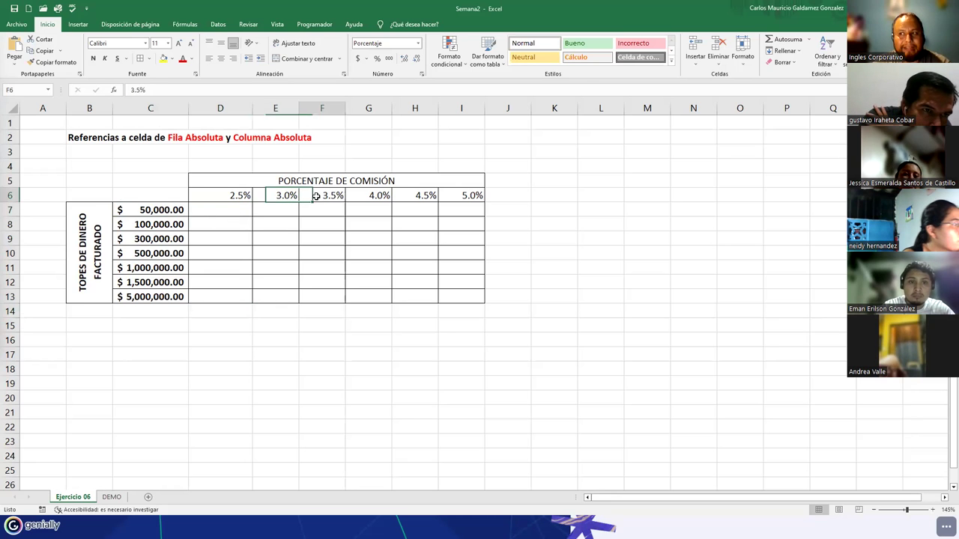
{"action": "left_click", "coordinate": [374, 197]}
{"action": "left_click", "coordinate": [423, 197]}
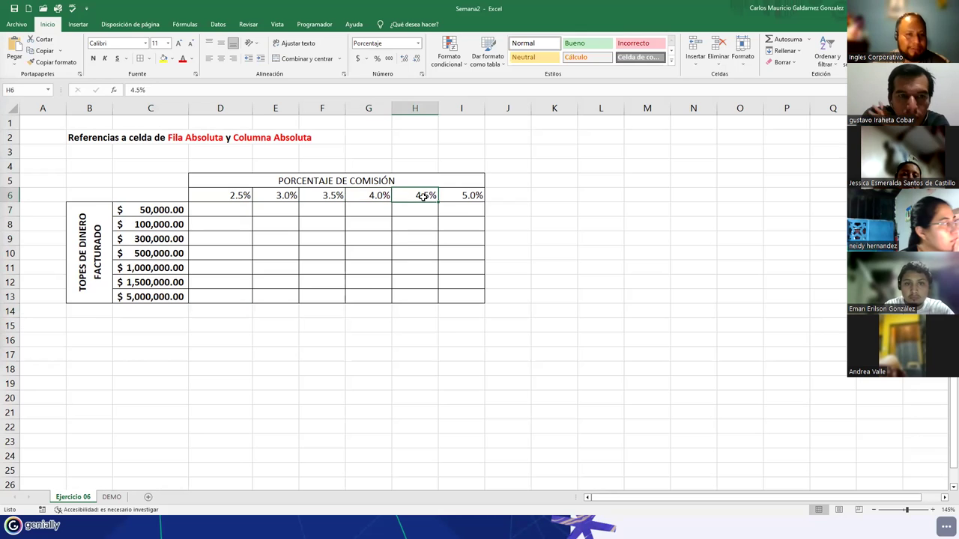
{"action": "left_click", "coordinate": [471, 198]}
{"action": "left_click_drag", "start_coordinate": [230, 209], "coordinate": [452, 215]}
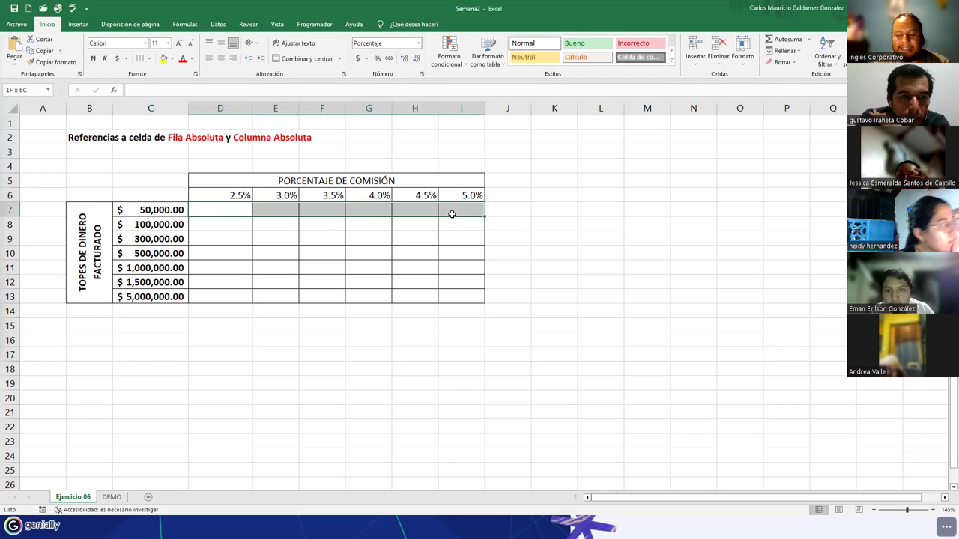
Go through the remaining billed amounts in C8:C13 and the exercise title in B2.
{"action": "left_click", "coordinate": [141, 225]}
{"action": "left_click", "coordinate": [149, 238]}
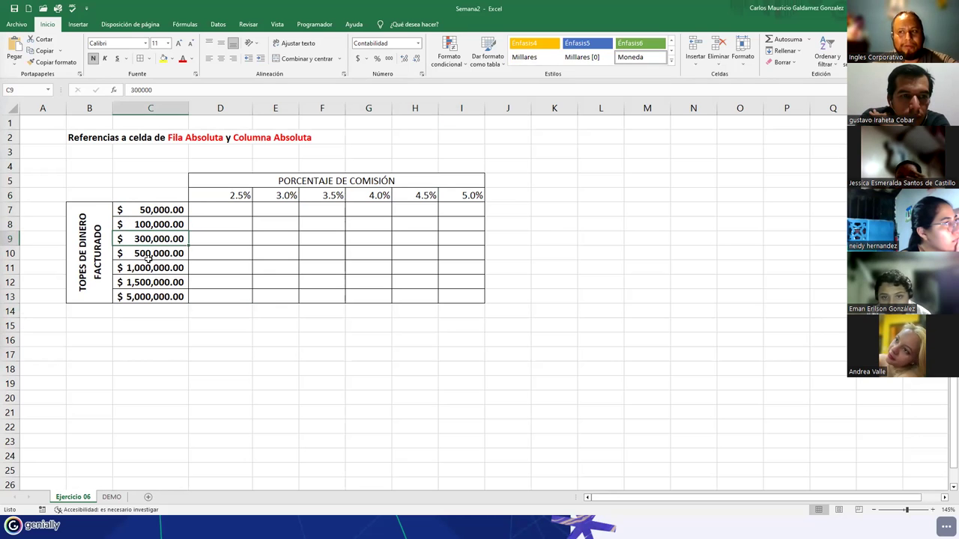
{"action": "left_click", "coordinate": [148, 257]}
{"action": "left_click", "coordinate": [148, 270]}
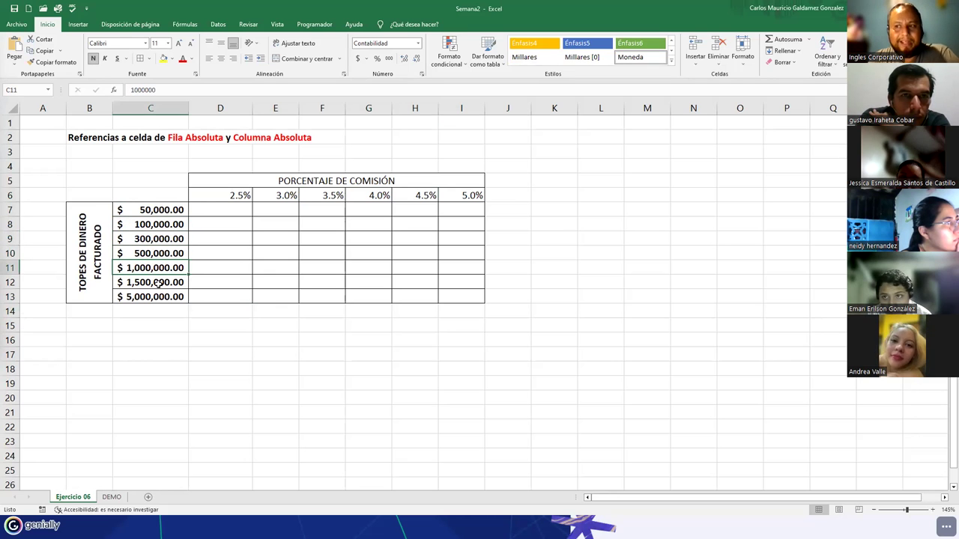
{"action": "left_click", "coordinate": [157, 283]}
{"action": "left_click", "coordinate": [160, 304]}
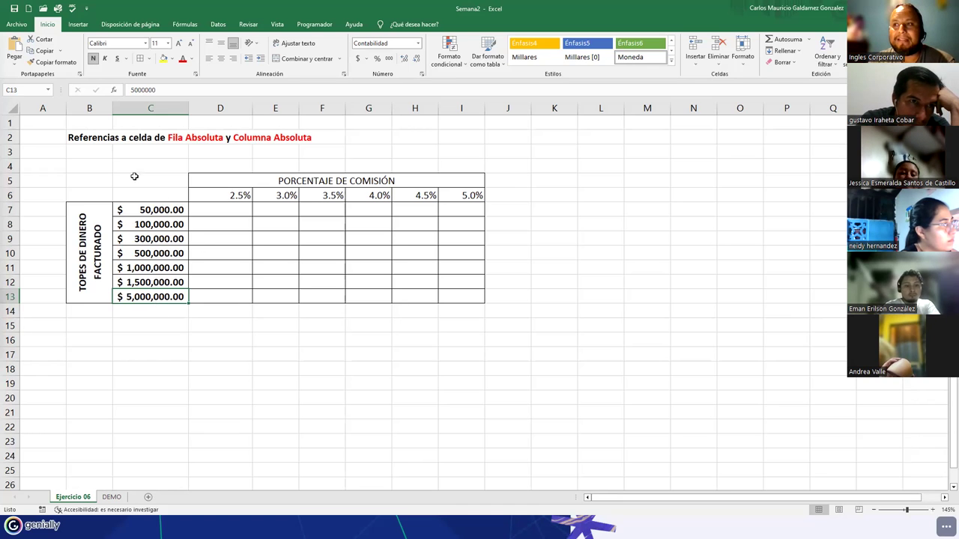
{"action": "left_click", "coordinate": [72, 136]}
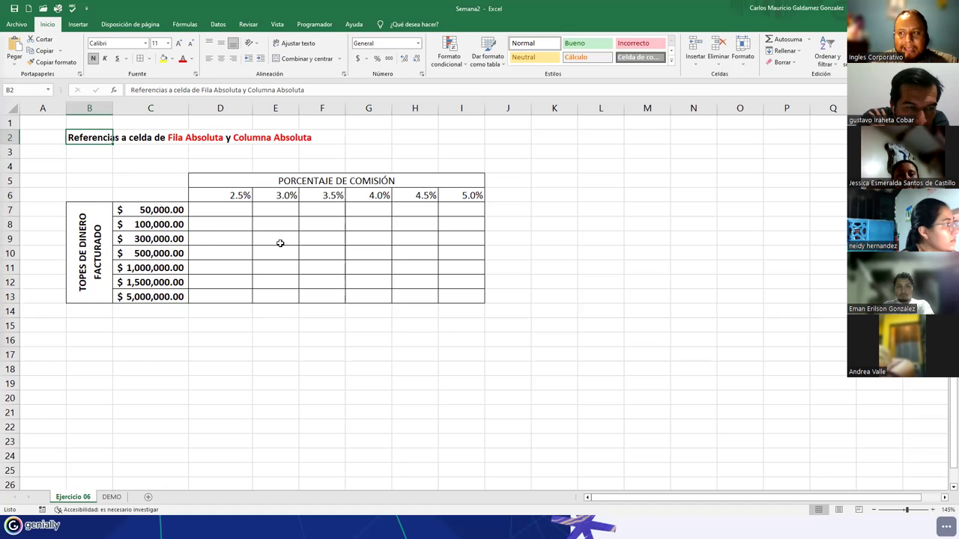
{"action": "left_click", "coordinate": [329, 257]}
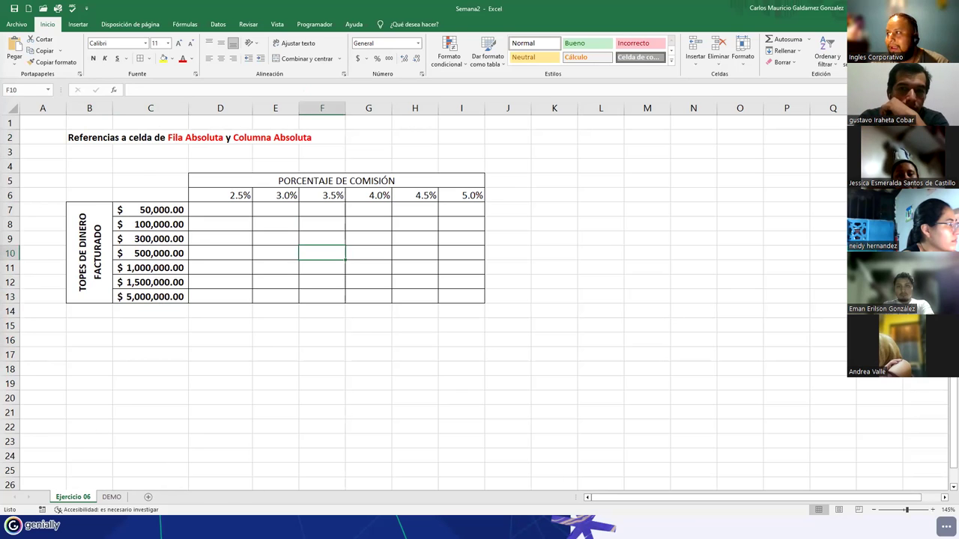
Switch to the Genially presentation and advance to the ZONA DE CONSULTAS slide.
{"action": "key", "text": "ctrl+Tab"}
{"action": "key", "text": "ctrl+Tab"}
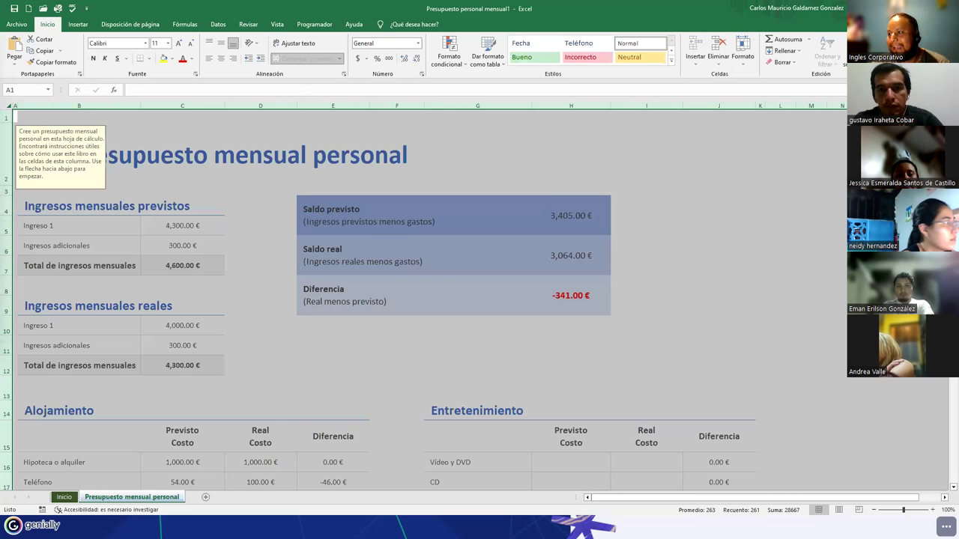
{"action": "key", "text": "alt+Tab"}
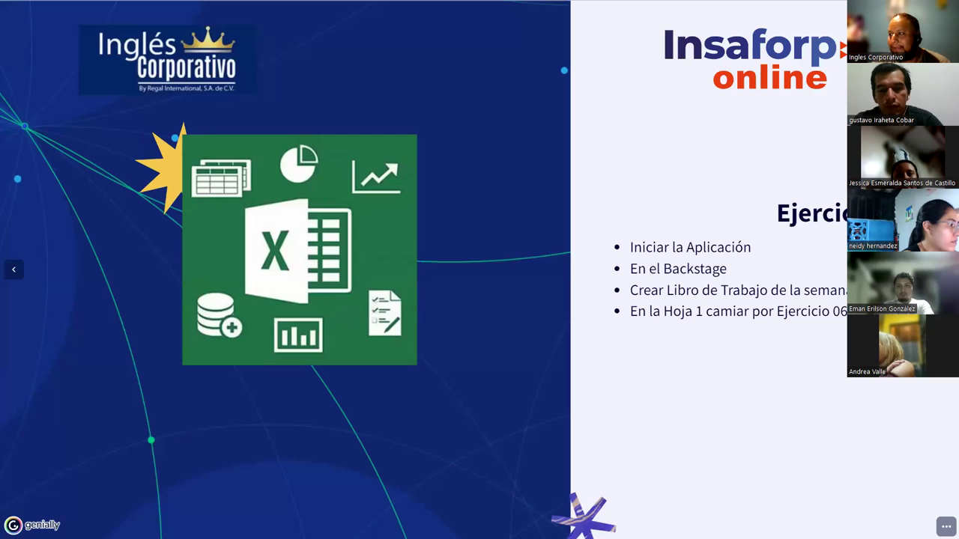
{"action": "key", "text": "Right"}
{"action": "key", "text": "Right"}
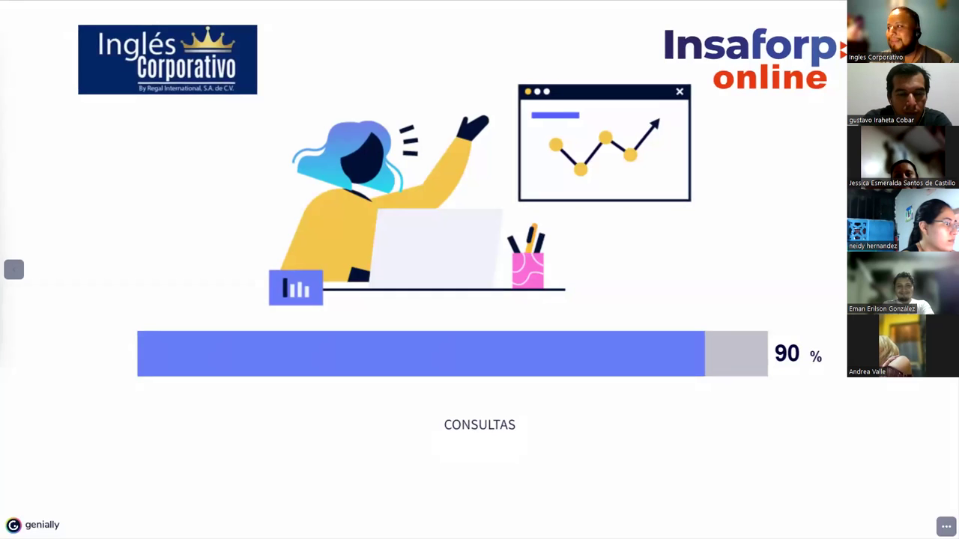
{"action": "key", "text": "Right"}
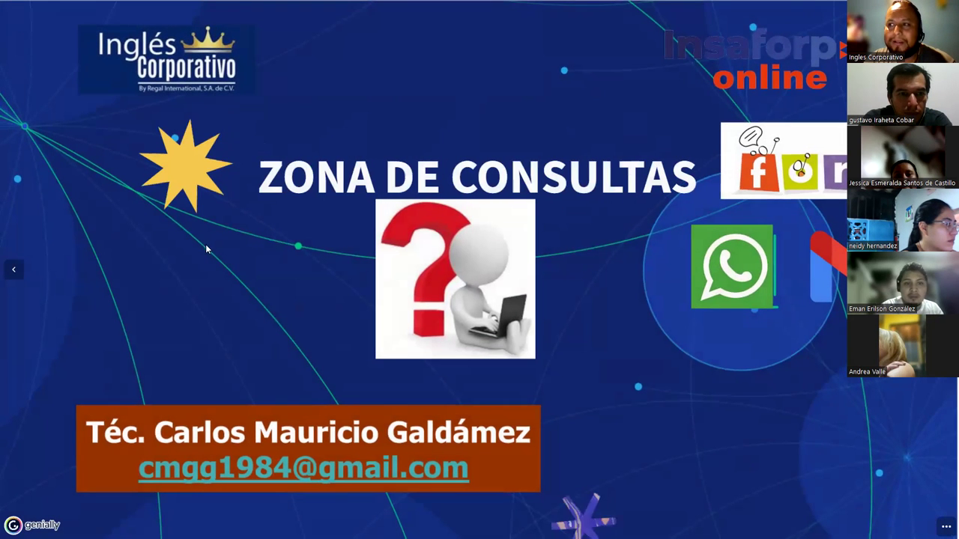